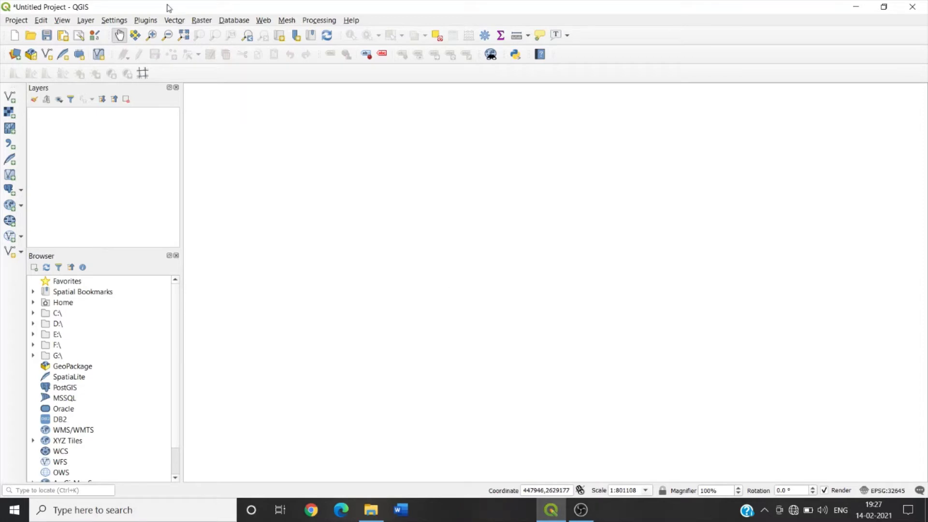
# Step: Close the Layers and Browser panels, then restore the Layers panel via View > Panels
pyautogui.click(176, 88)
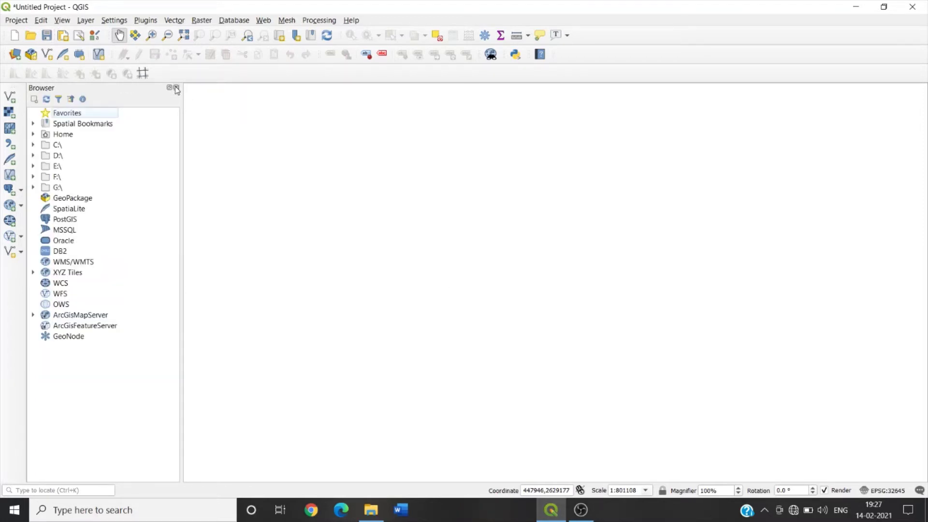
pyautogui.click(177, 89)
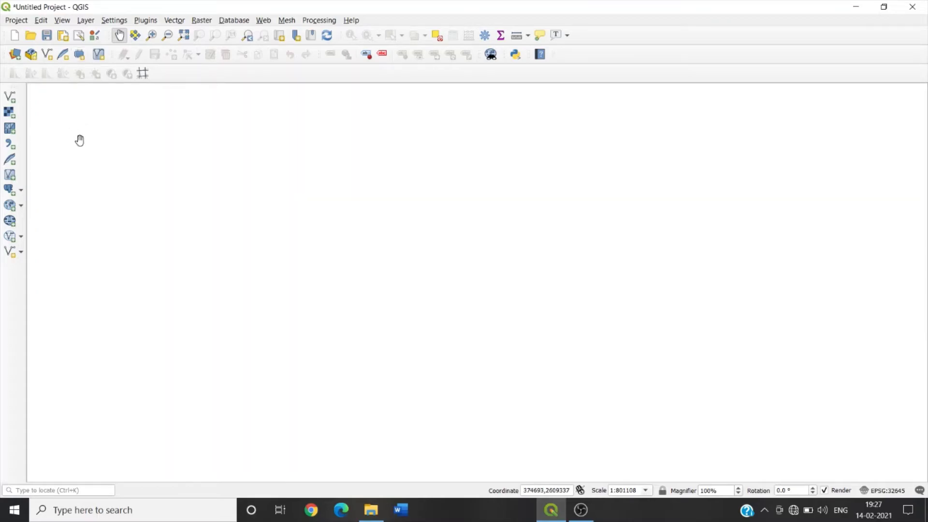
pyautogui.click(84, 21)
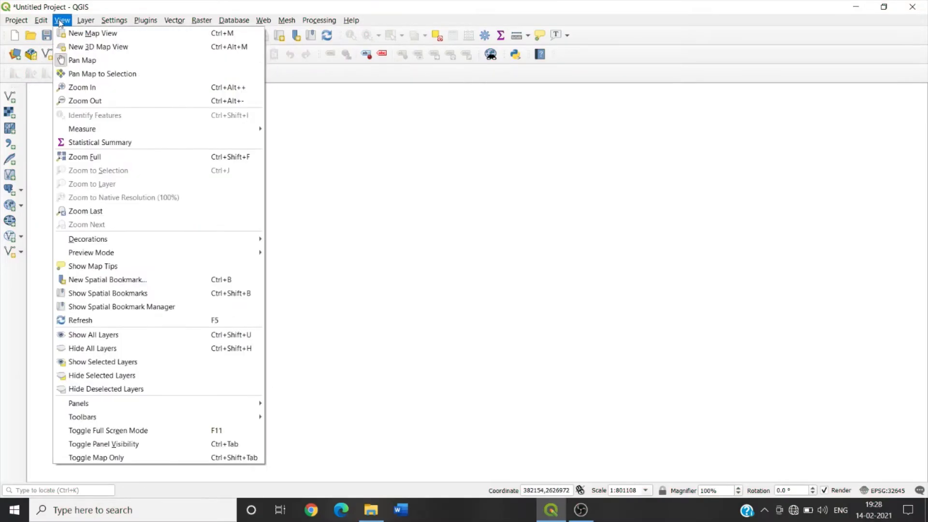
pyautogui.click(60, 22)
pyautogui.click(60, 23)
pyautogui.moveTo(122, 405)
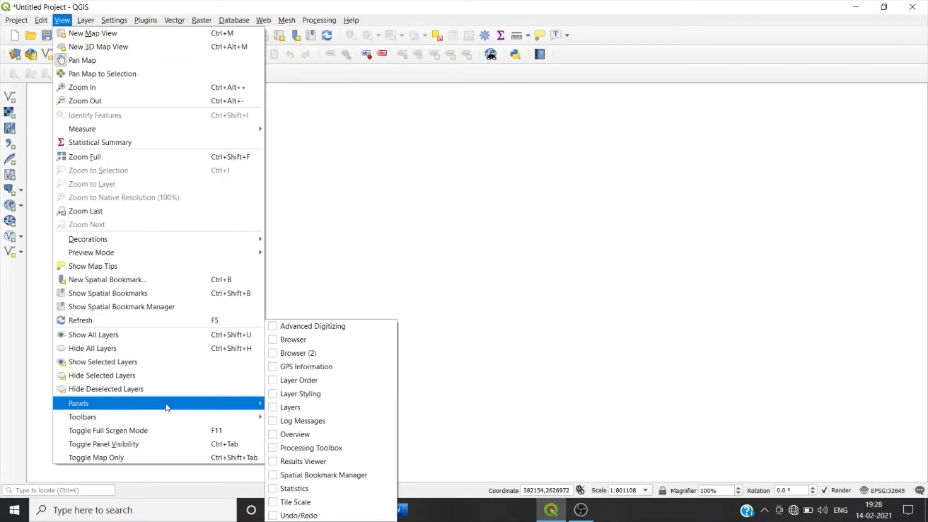
pyautogui.click(272, 409)
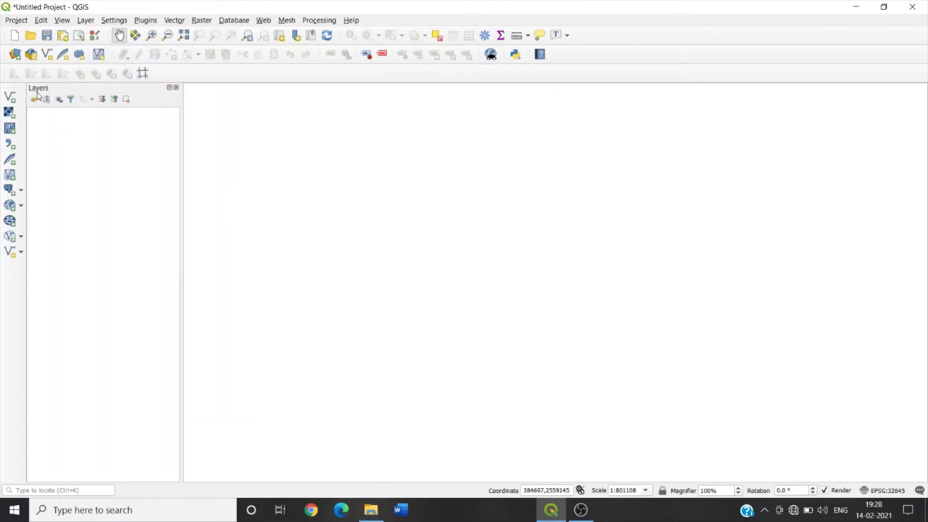
# Step: Restore the Browser panel via View > Panels > Browser
pyautogui.click(85, 21)
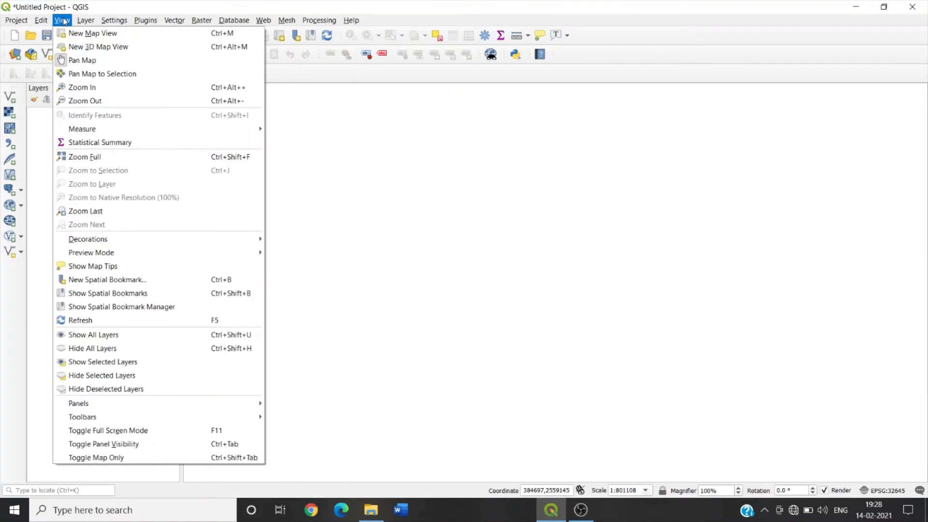
pyautogui.click(63, 22)
pyautogui.click(63, 21)
pyautogui.moveTo(120, 403)
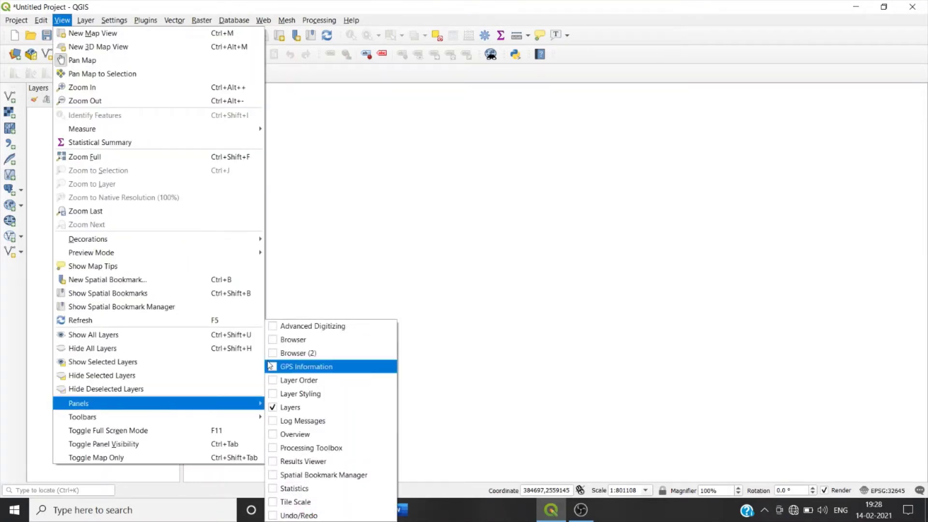
pyautogui.click(271, 339)
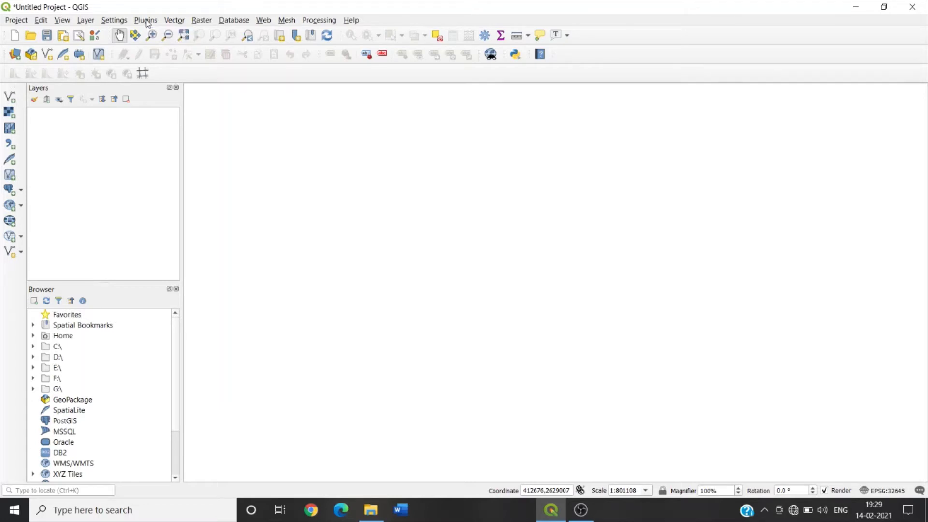
# Step: Uncheck Georeferencer GDAL in the plugin manager and confirm it's gone from the Raster menu
pyautogui.click(146, 21)
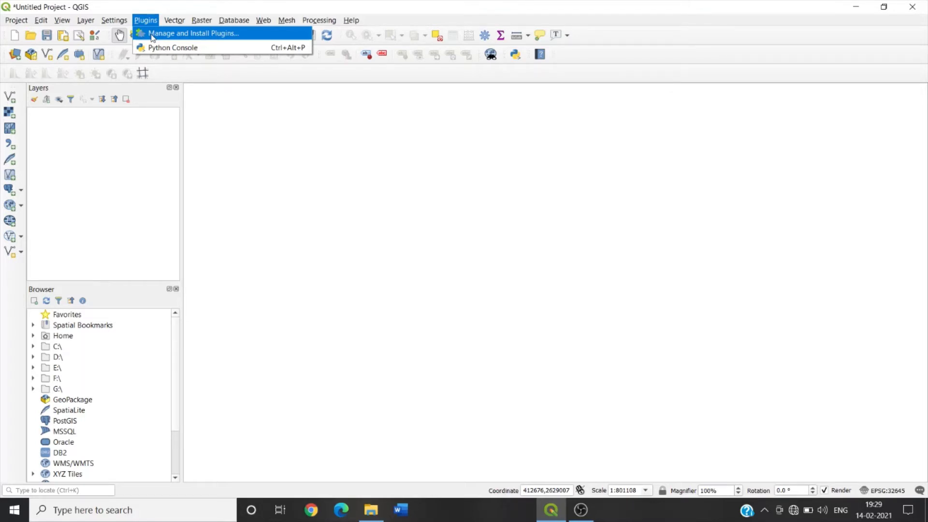
pyautogui.click(152, 38)
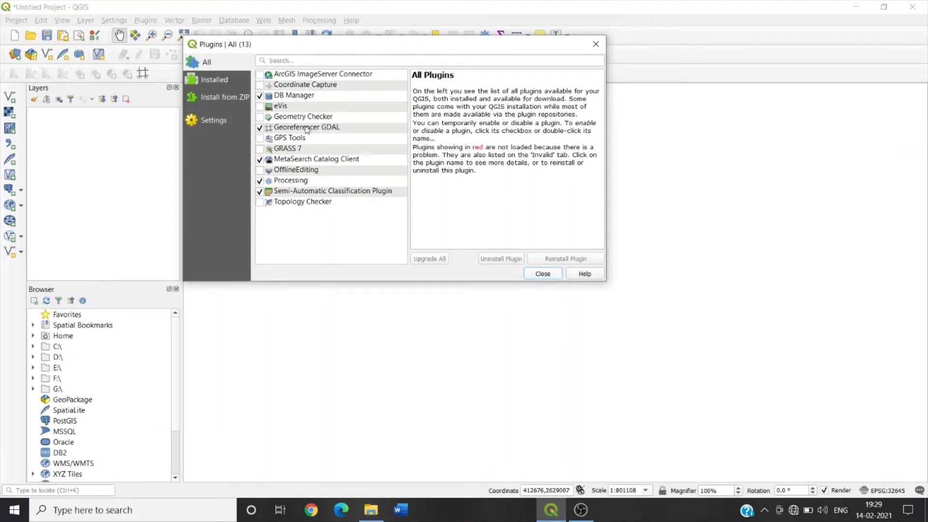
pyautogui.click(260, 128)
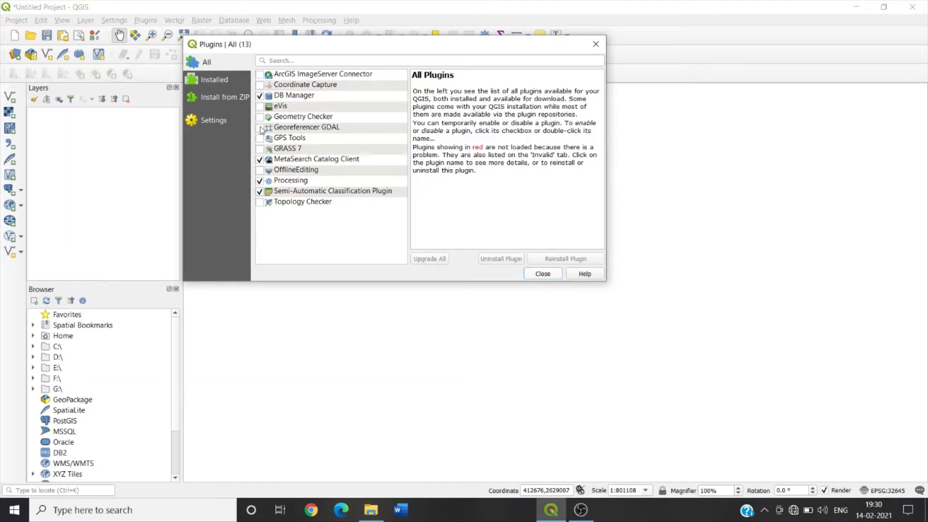
pyautogui.click(538, 275)
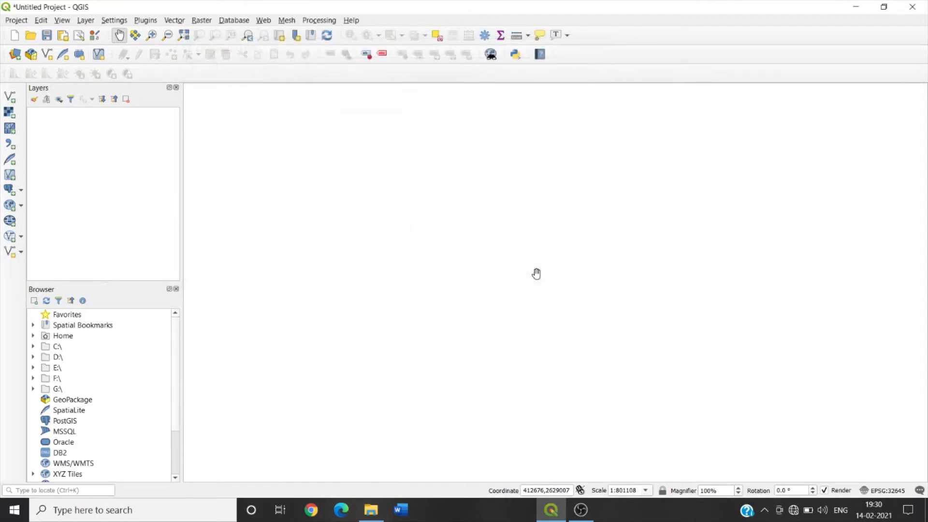
pyautogui.click(198, 24)
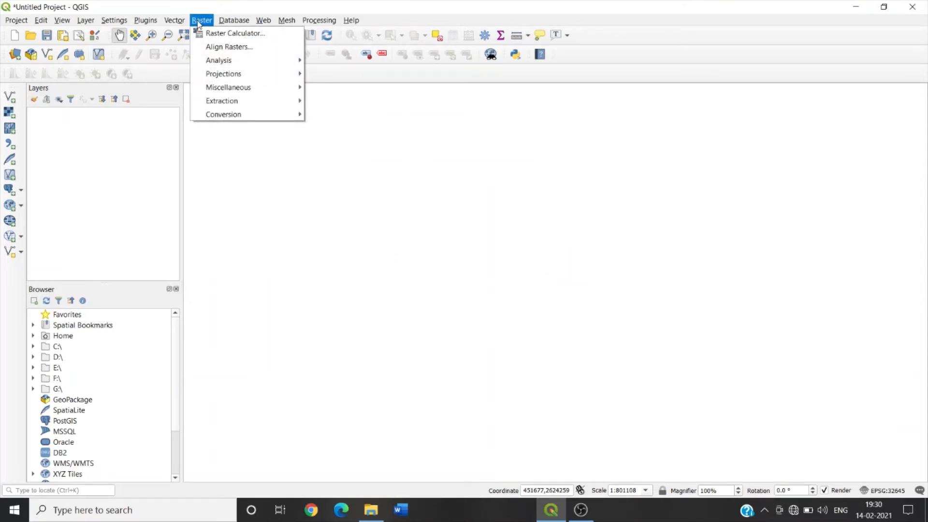
pyautogui.moveTo(217, 88)
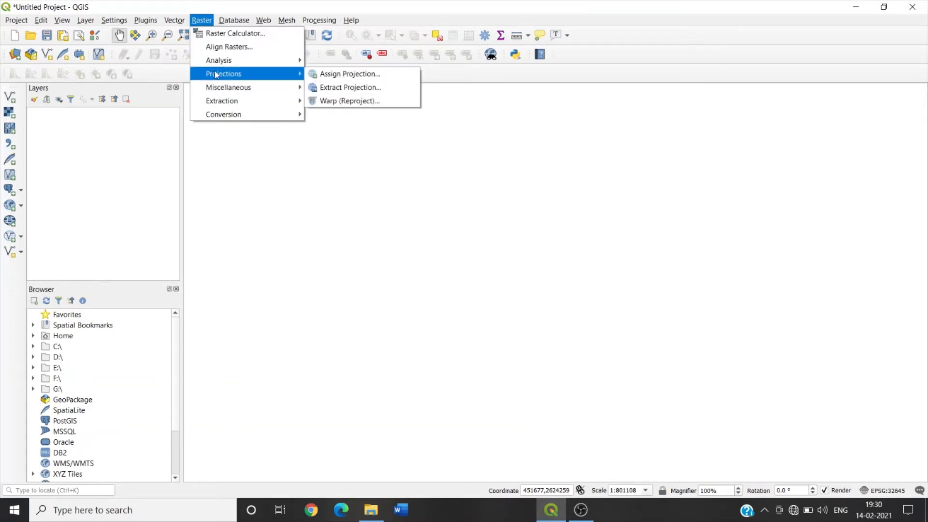
# Step: Re-check Georeferencer GDAL in the plugin manager and verify Georeferencer is back under Raster
pyautogui.click(139, 22)
pyautogui.click(141, 22)
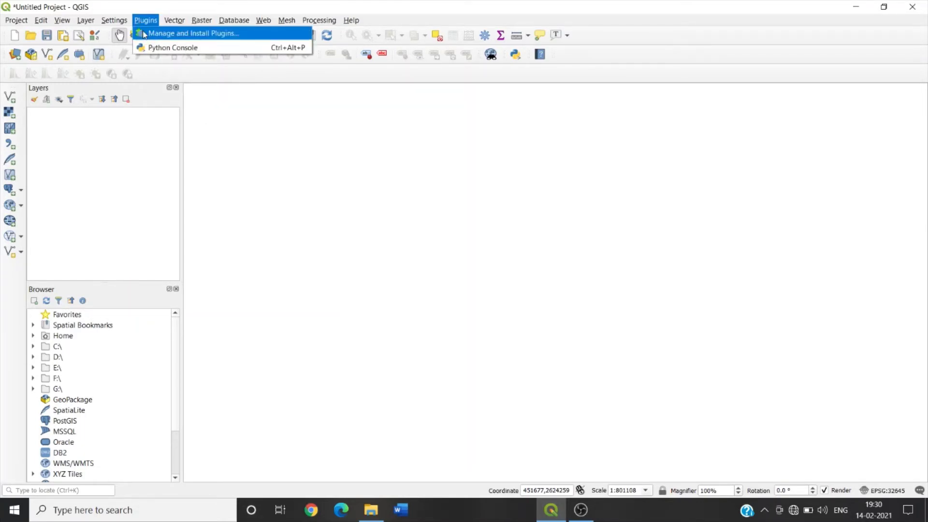
pyautogui.click(144, 34)
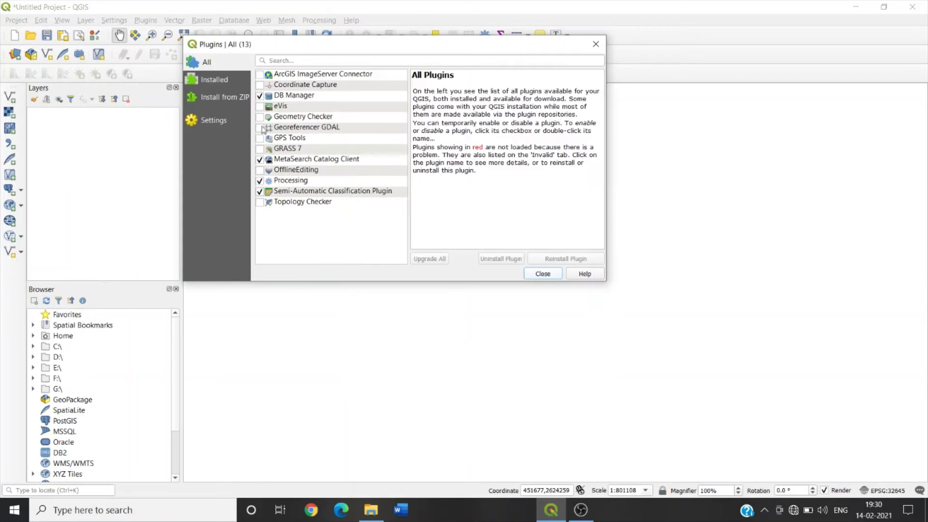
pyautogui.click(260, 129)
pyautogui.click(543, 273)
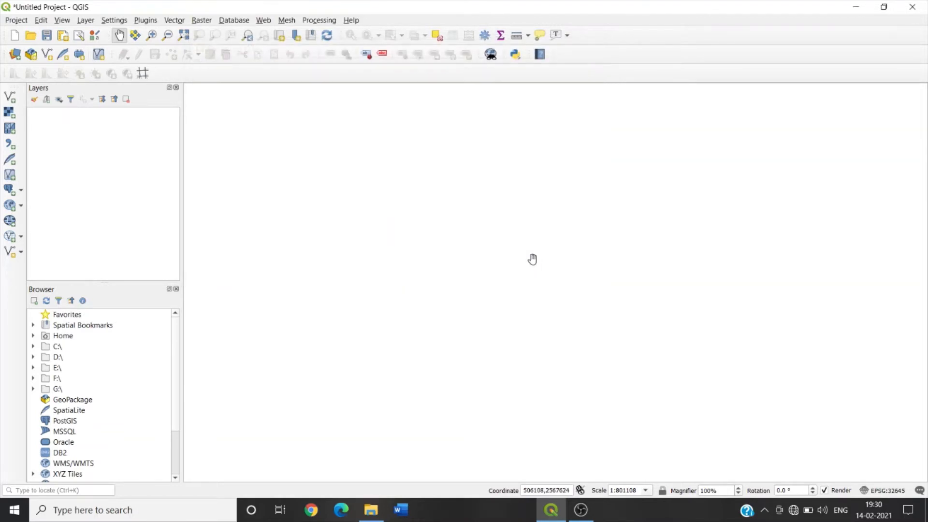
pyautogui.click(201, 20)
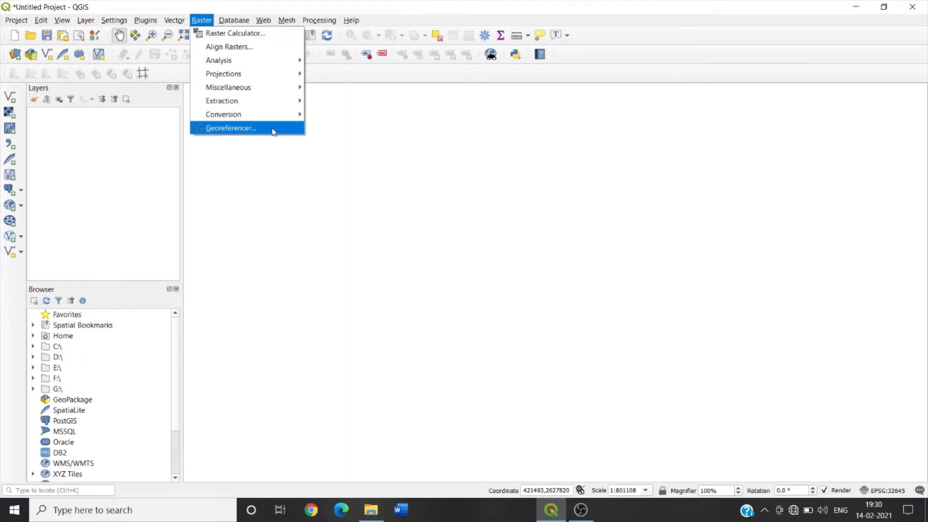
pyautogui.moveTo(152, 24)
pyautogui.moveTo(201, 22)
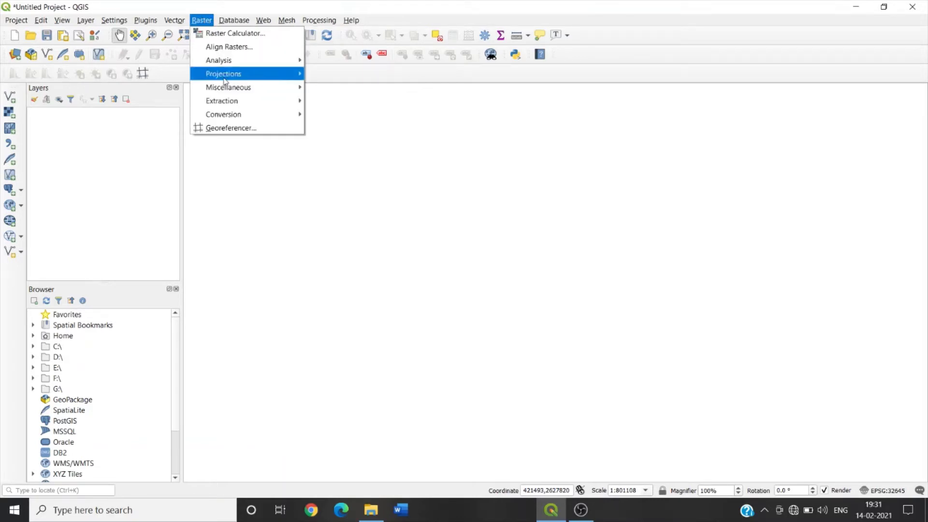
# Step: Launch Raster > Georeferencer and drag the splitter to enlarge the GCP table
pyautogui.click(266, 128)
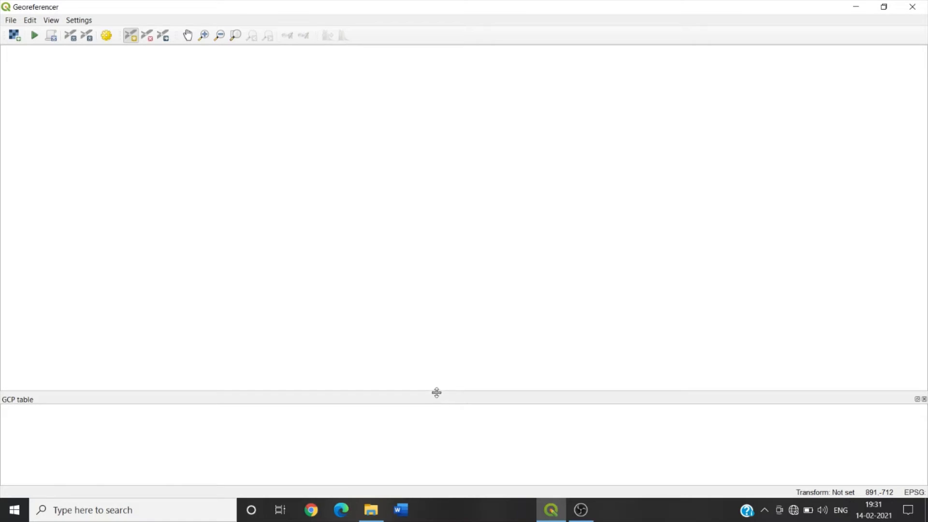
pyautogui.moveTo(437, 392); pyautogui.dragTo(430, 332)
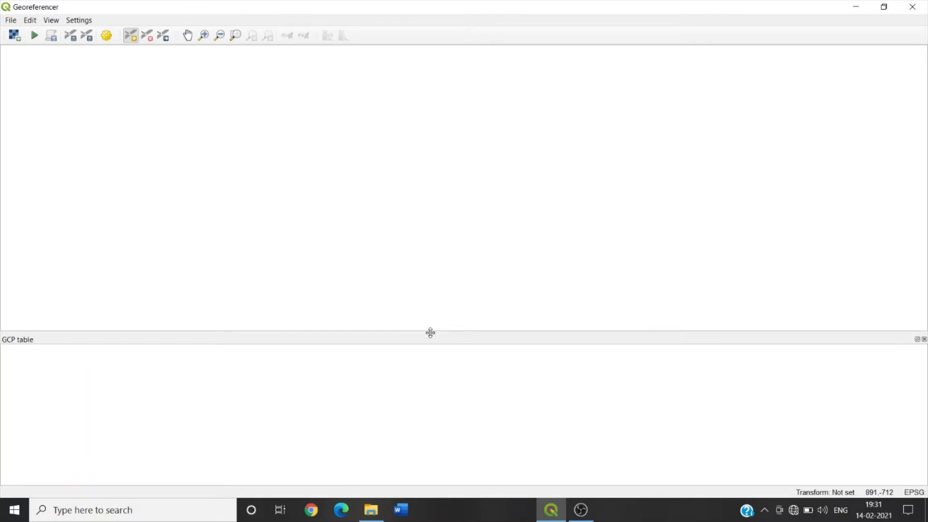
pyautogui.moveTo(431, 333)
pyautogui.mouseDown()
pyautogui.moveTo(437, 365)
pyautogui.moveTo(439, 346)
pyautogui.mouseUp()
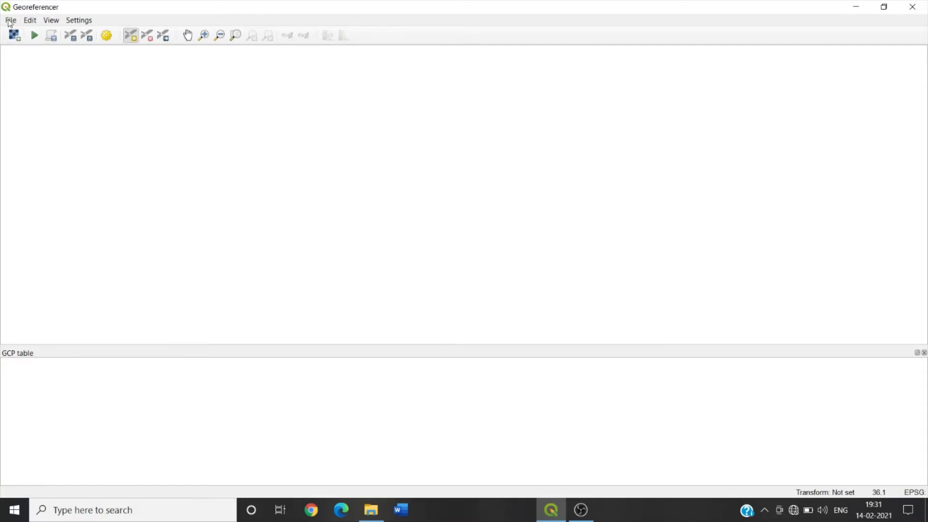
# Step: Open bankura_practice.tif from F:\qgis_directory as the Georeferencer raster
pyautogui.click(10, 21)
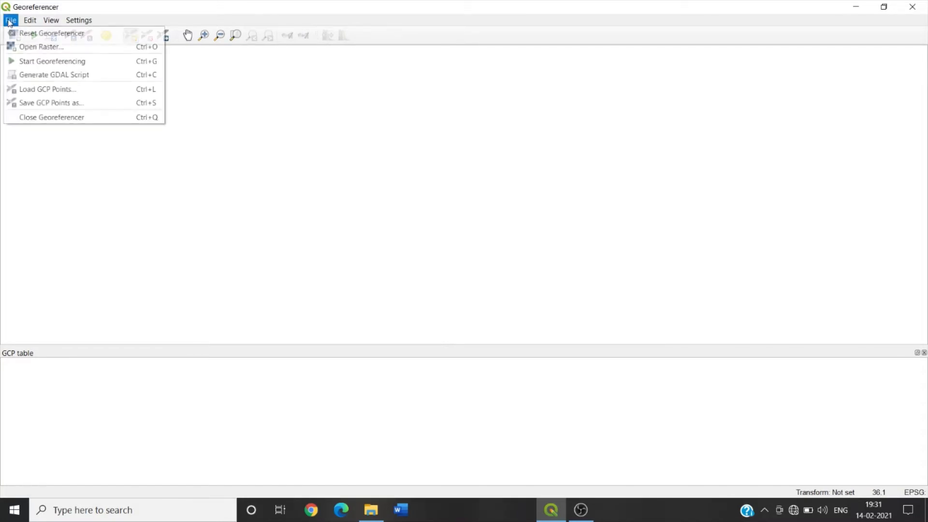
pyautogui.click(27, 47)
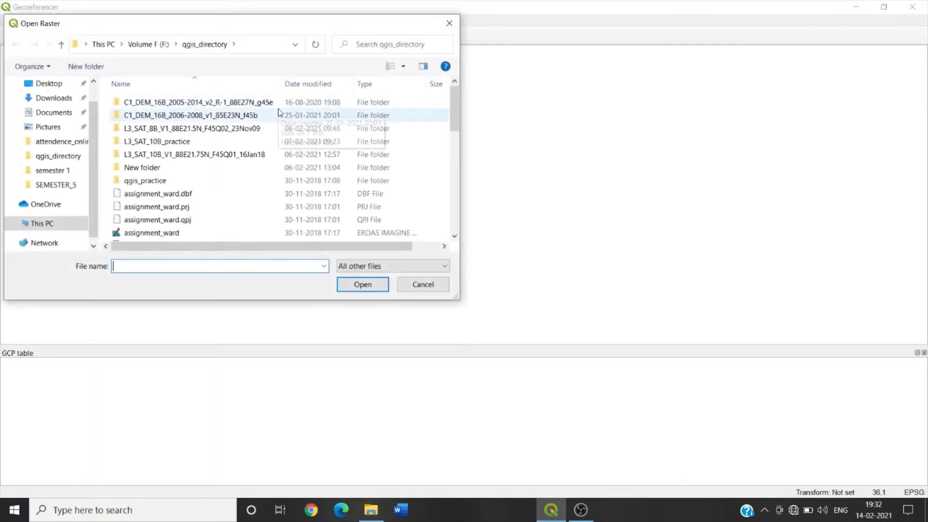
pyautogui.scroll(-1, 48, 232)
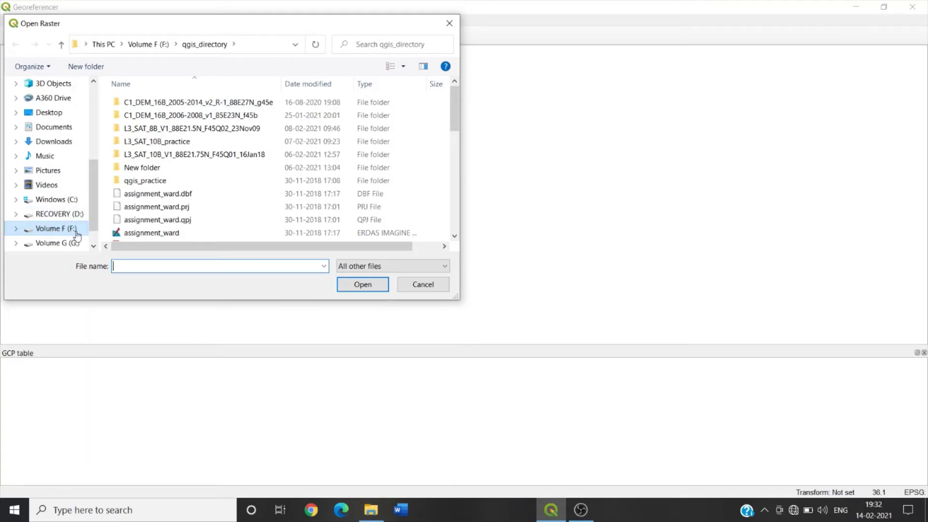
pyautogui.click(76, 236)
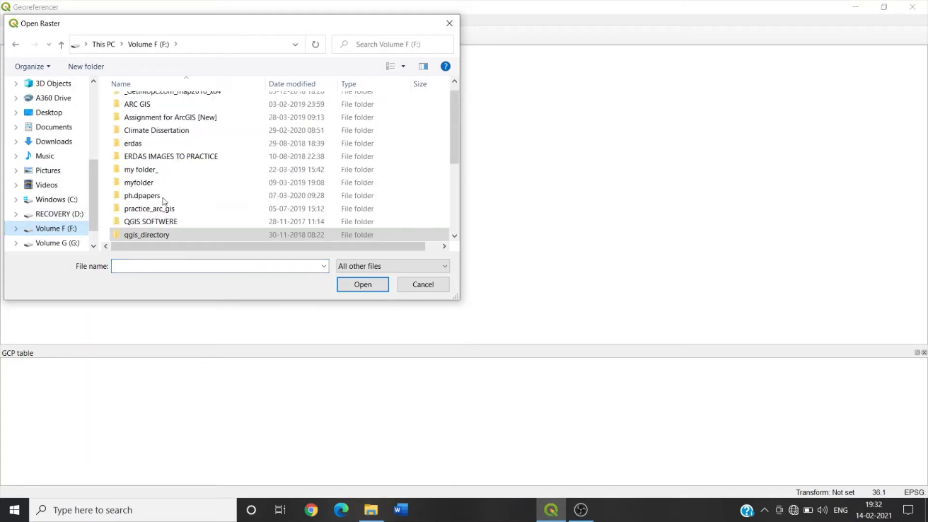
pyautogui.doubleClick(180, 195)
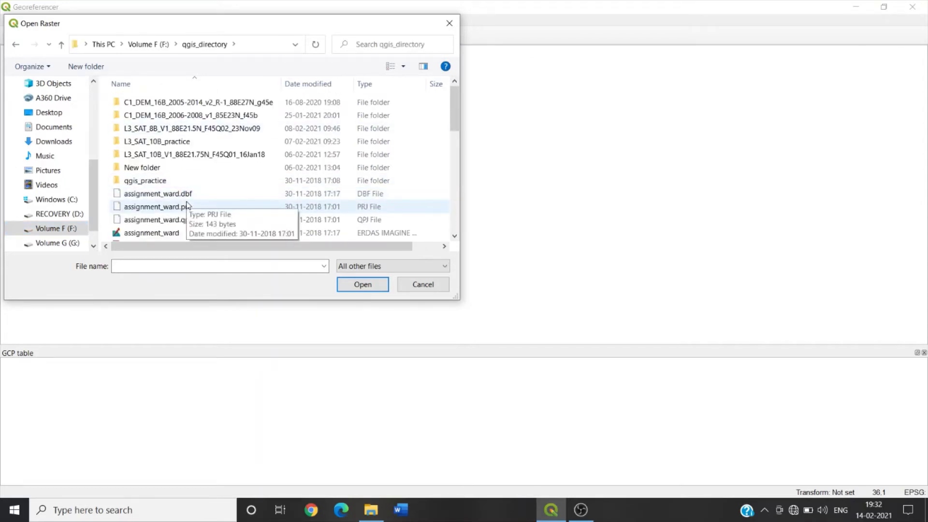
pyautogui.scroll(-2, 177, 200)
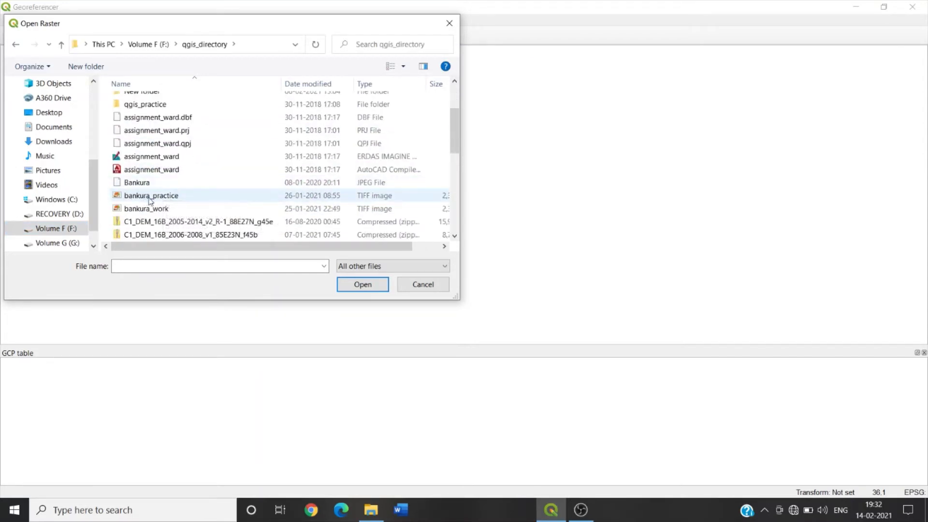
pyautogui.click(187, 197)
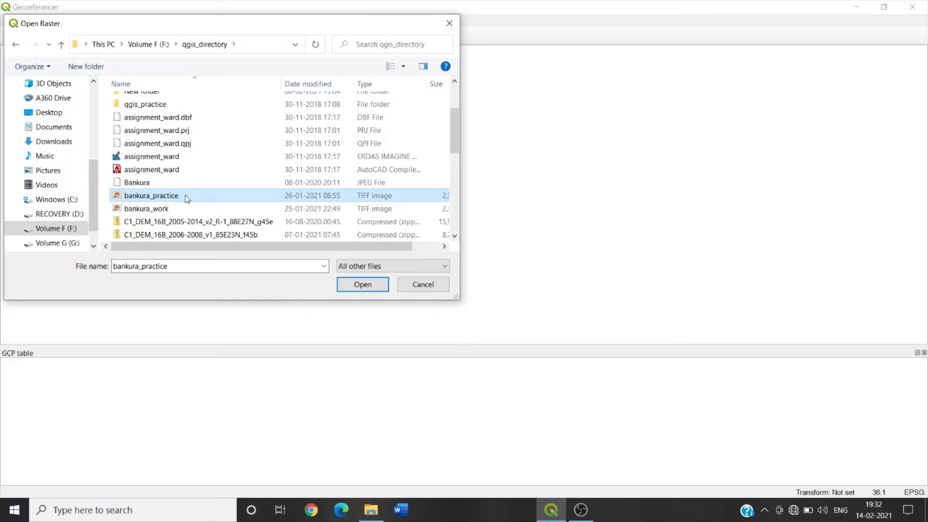
pyautogui.click(350, 285)
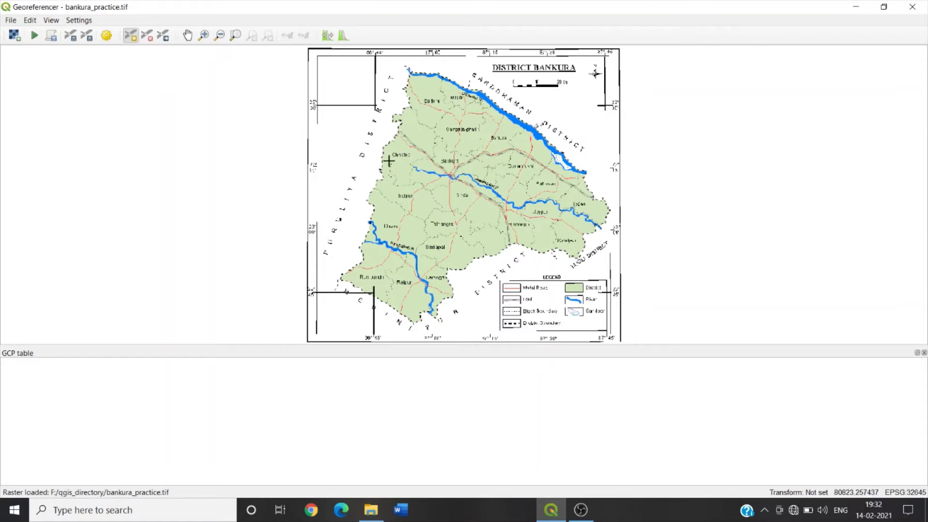
pyautogui.scroll(2, 389, 159)
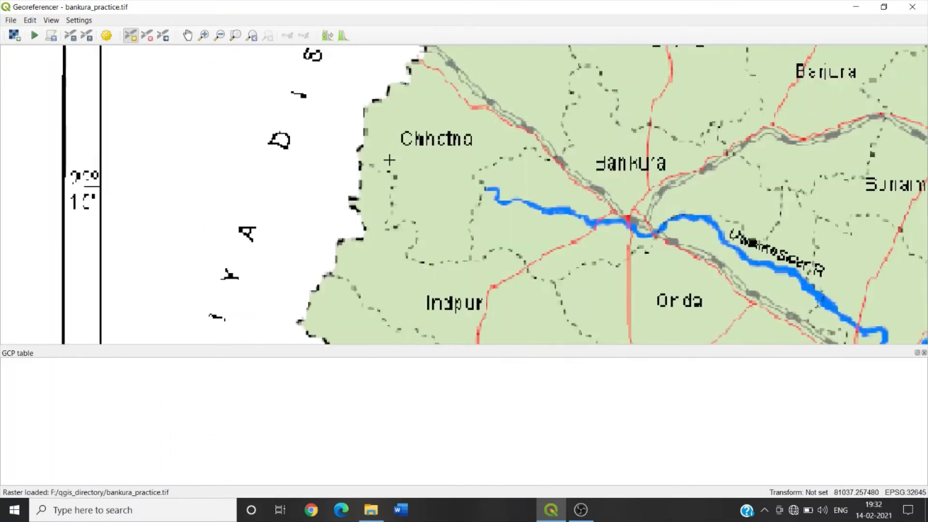
pyautogui.scroll(-2, 389, 159)
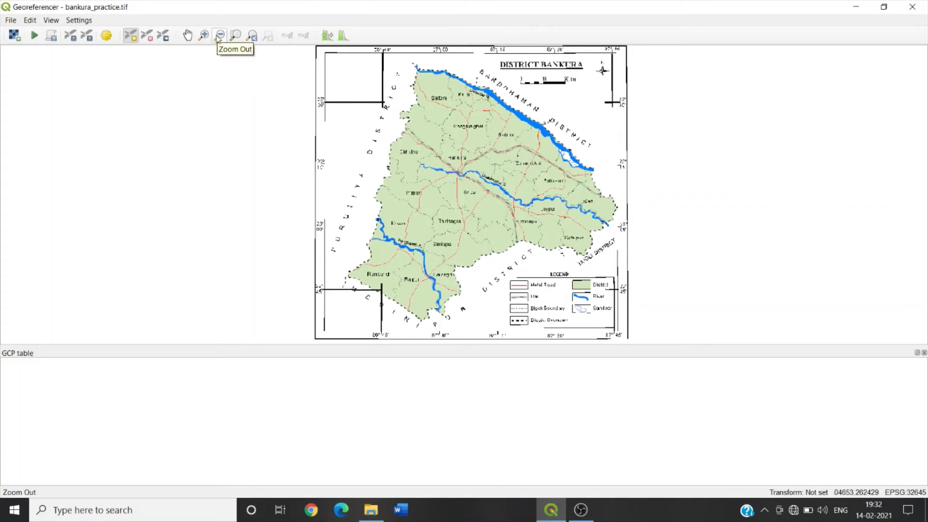
pyautogui.click(188, 38)
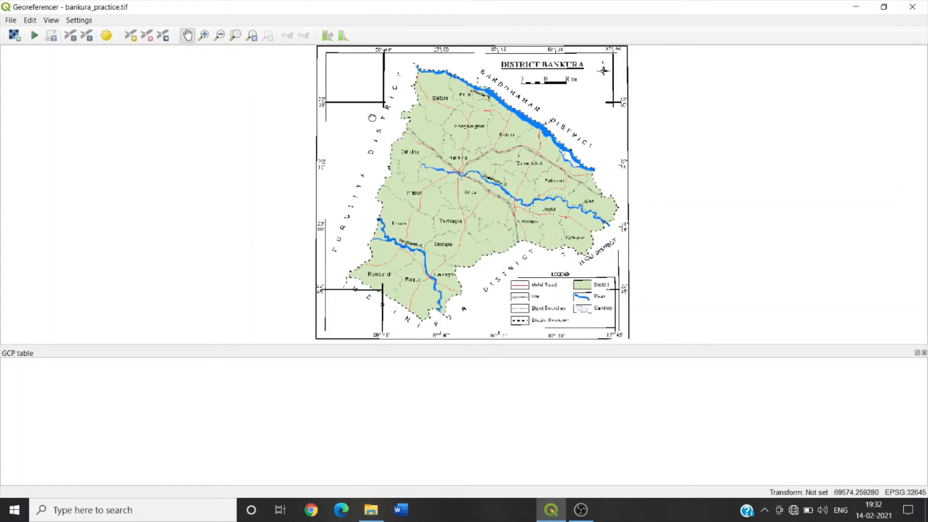
pyautogui.moveTo(369, 116); pyautogui.dragTo(431, 114)
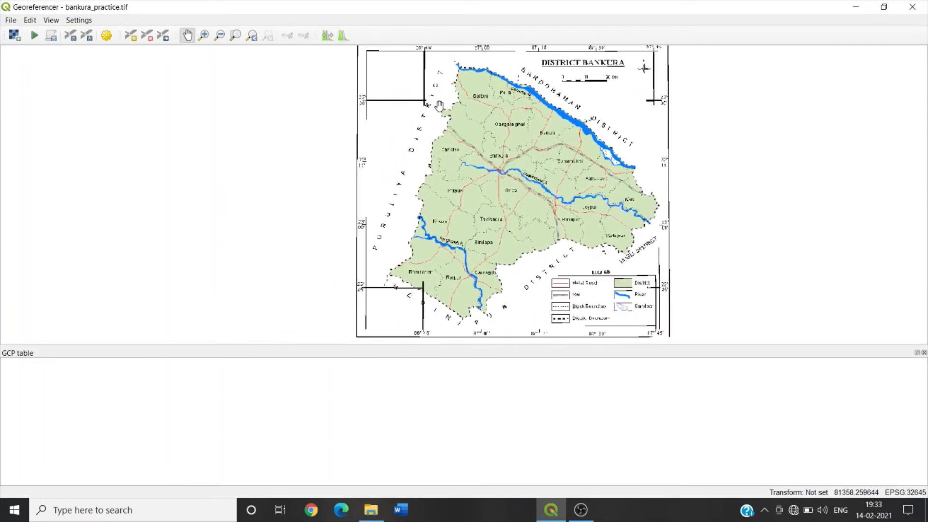
pyautogui.scroll(1, 435, 109)
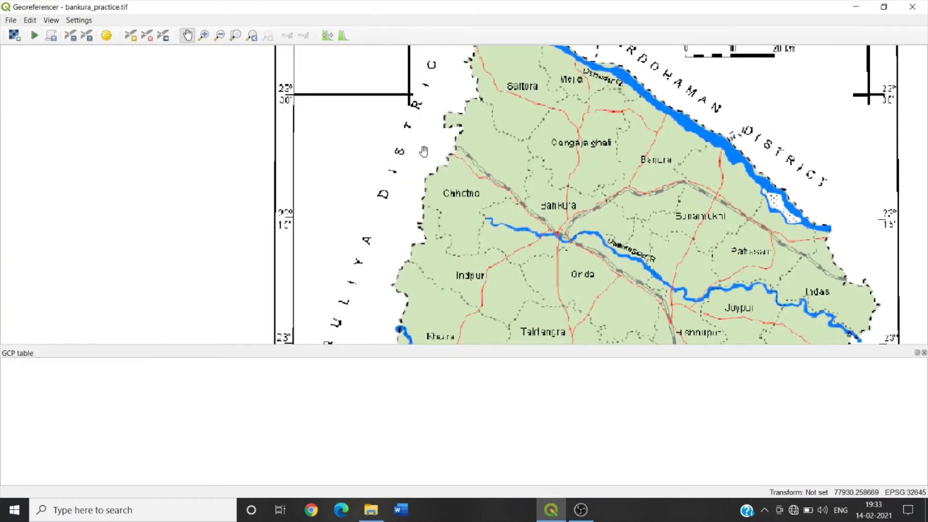
pyautogui.scroll(-1, 439, 145)
pyautogui.scroll(-1, 440, 146)
pyautogui.scroll(1, 440, 146)
pyautogui.scroll(1, 440, 146)
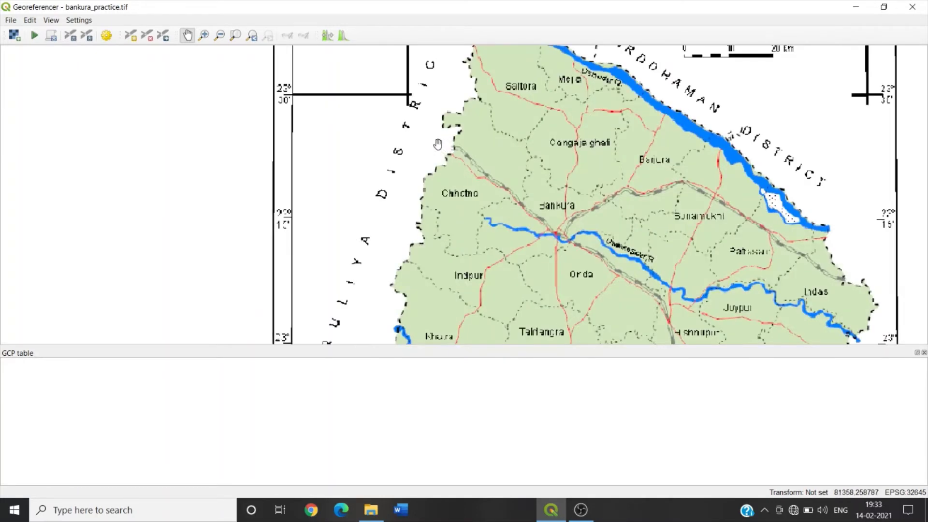
pyautogui.moveTo(437, 143); pyautogui.dragTo(407, 147)
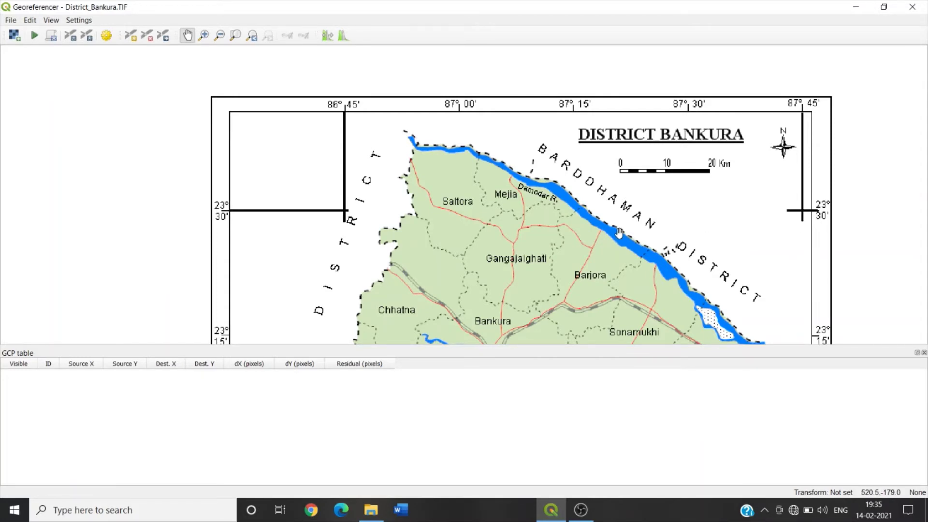
# Step: Pan and zoom the District_Bankura scan into the 86°45'/23°30' frame corner cross
pyautogui.scroll(-2, 619, 233)
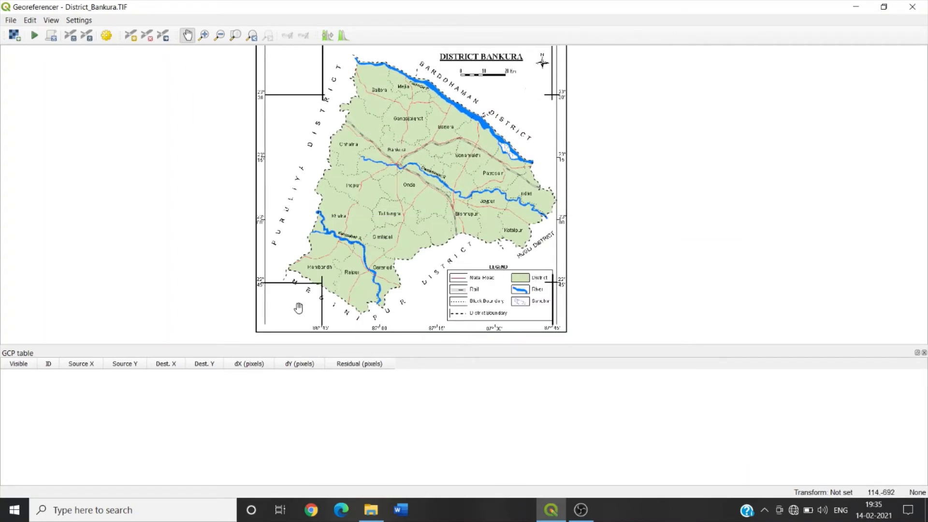
pyautogui.moveTo(349, 134); pyautogui.dragTo(366, 242)
pyautogui.scroll(1, 366, 241)
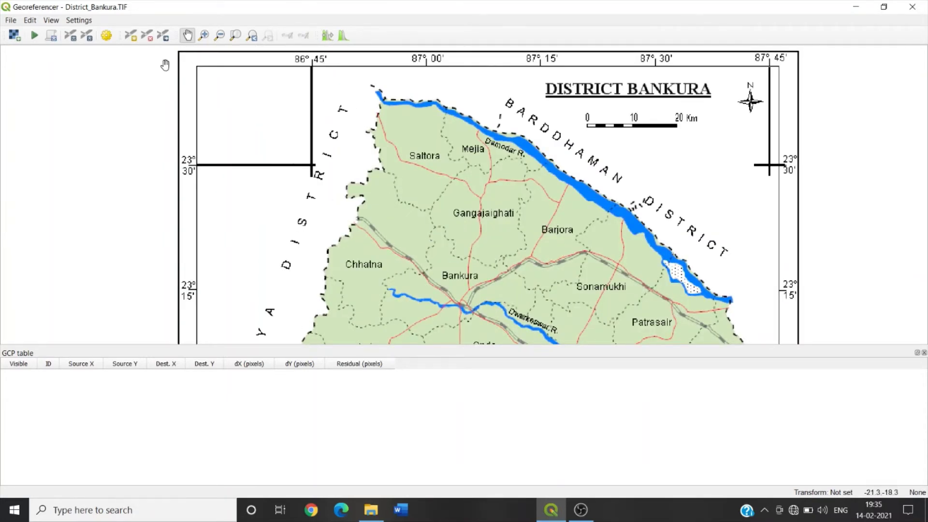
pyautogui.scroll(2, 237, 187)
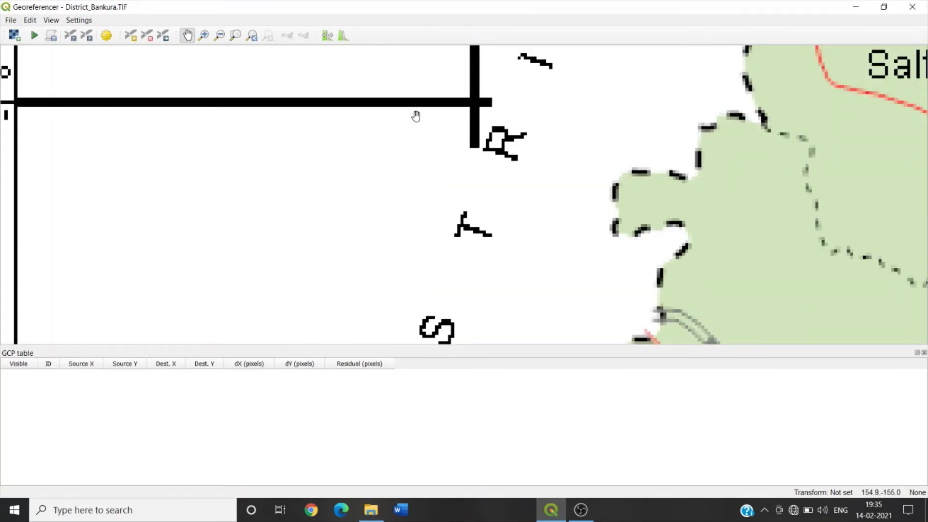
pyautogui.scroll(-3, 416, 115)
pyautogui.moveTo(416, 116); pyautogui.dragTo(436, 231)
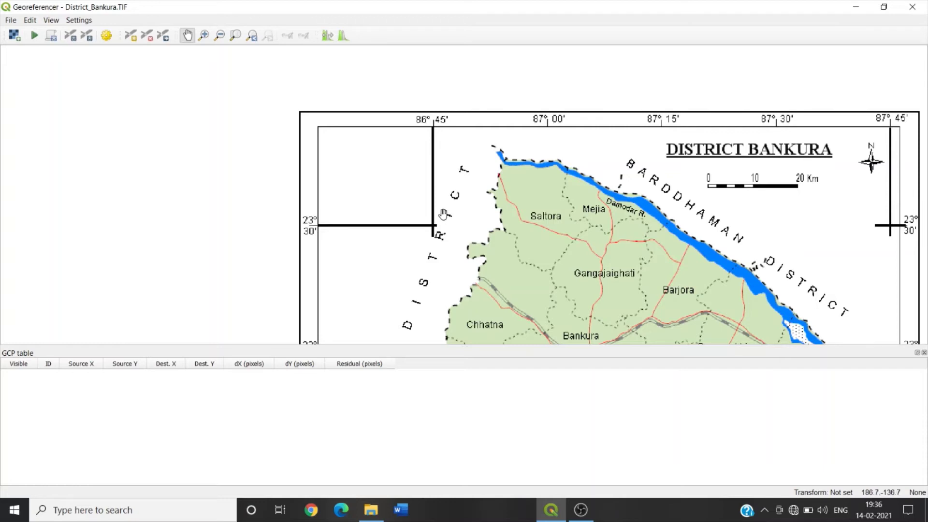
pyautogui.scroll(3, 443, 213)
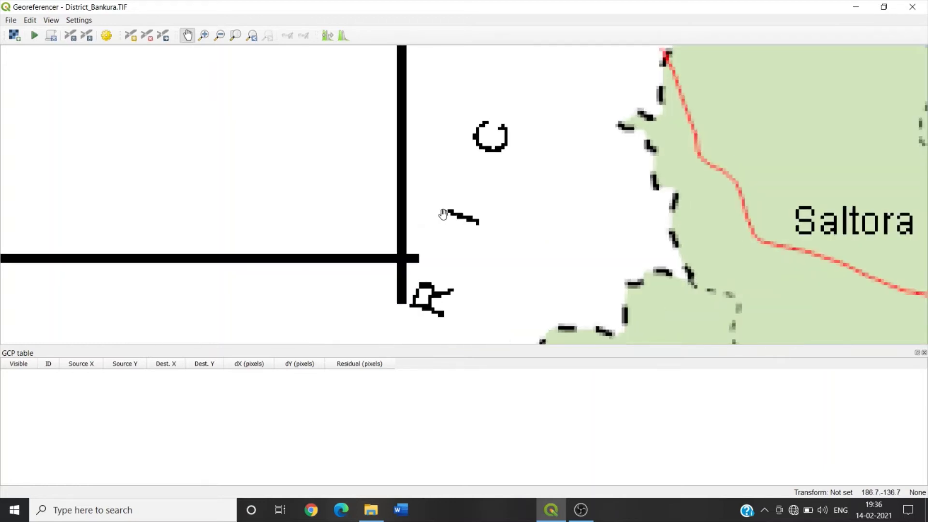
pyautogui.scroll(1, 443, 213)
pyautogui.moveTo(391, 261); pyautogui.dragTo(404, 178)
pyautogui.scroll(1, 393, 244)
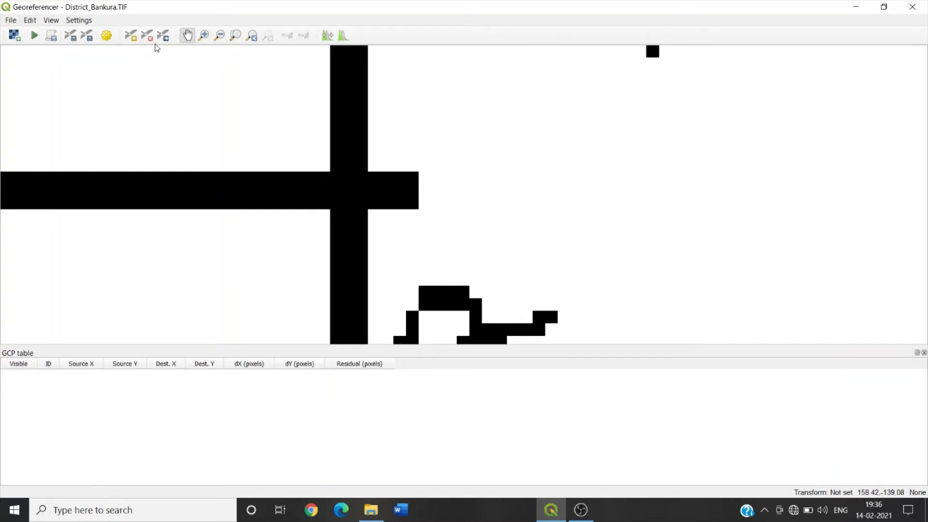
# Step: Activate the Add Point tool to place the first control point on the 86°45'/23°30' cross
pyautogui.click(130, 37)
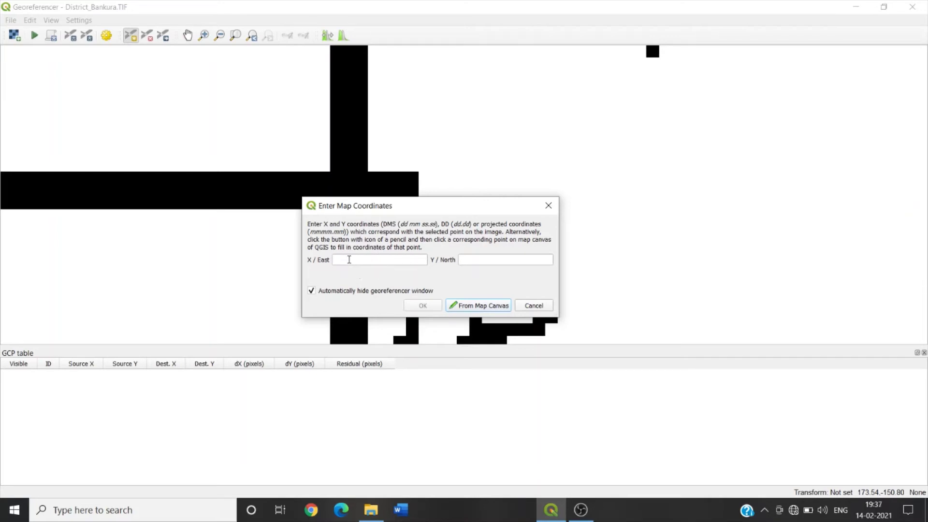
# Step: Enter X/East 86 45 00 and Y/North 23 30 00 for the first control point and confirm
pyautogui.click(349, 260)
pyautogui.scroll(-6, 371, 147)
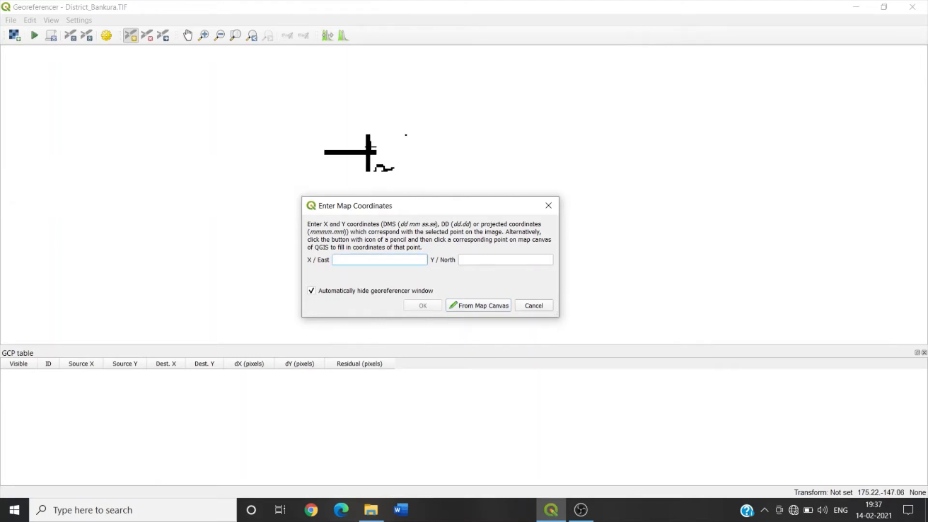
pyautogui.moveTo(380, 92); pyautogui.dragTo(370, 140)
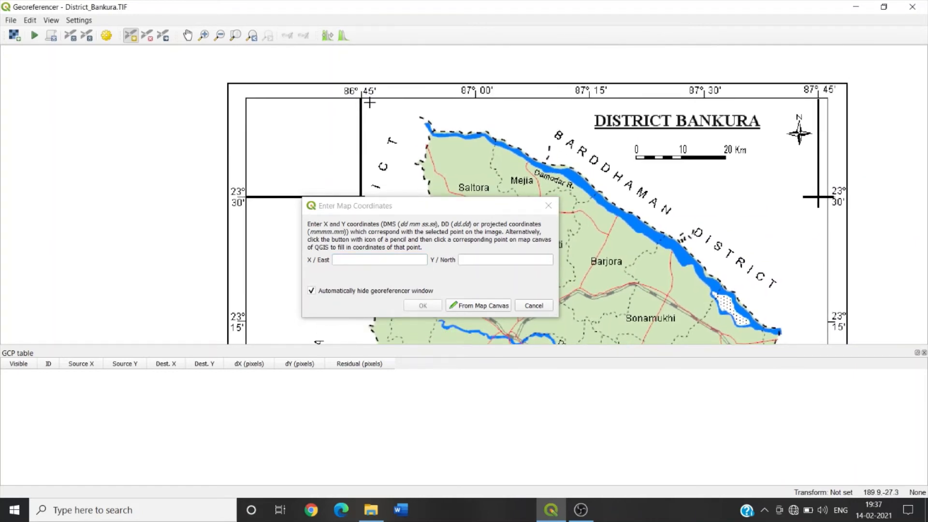
pyautogui.click(337, 258)
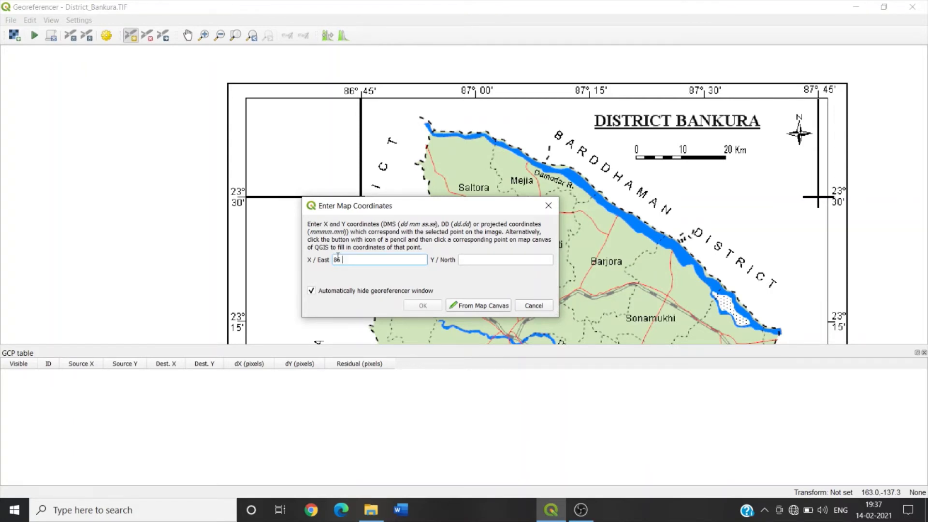
pyautogui.write('86 45')
pyautogui.write('00')
pyautogui.click(473, 260)
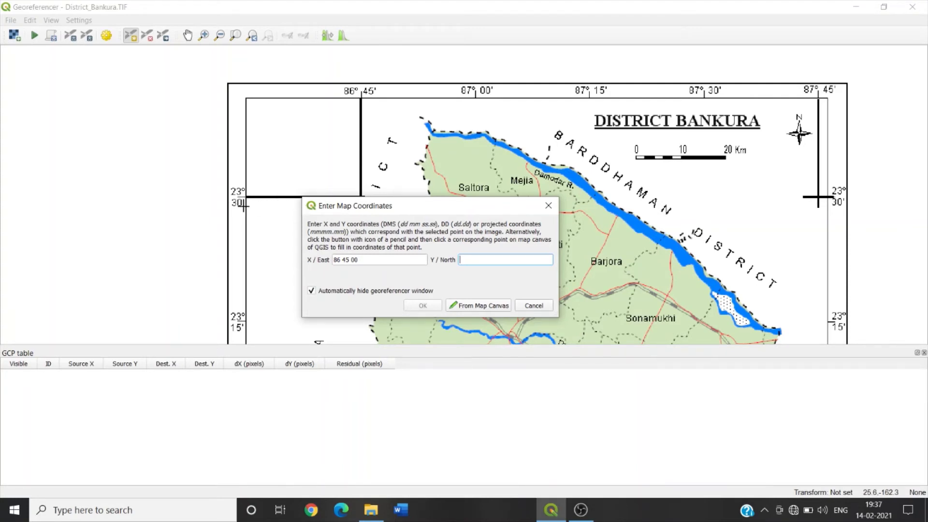
pyautogui.write('23 30 00')
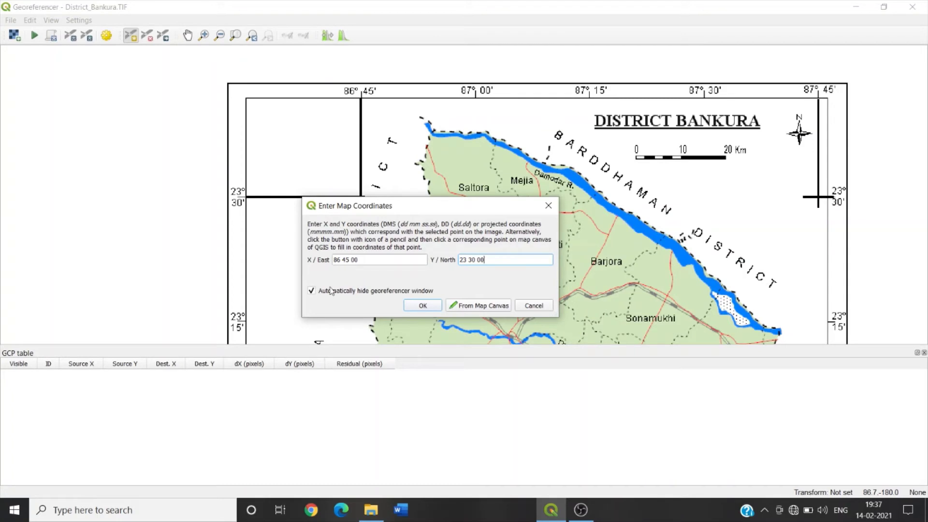
pyautogui.click(423, 305)
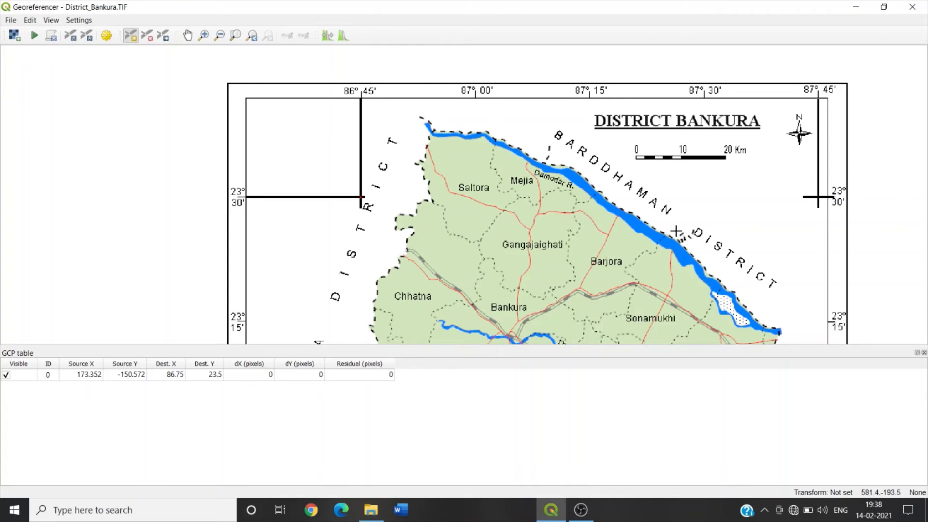
# Step: Zoom into the top-right corner and place a point on the 87°45'/23°30' frame cross
pyautogui.press('Right')
pyautogui.scroll(1, 572, 217)
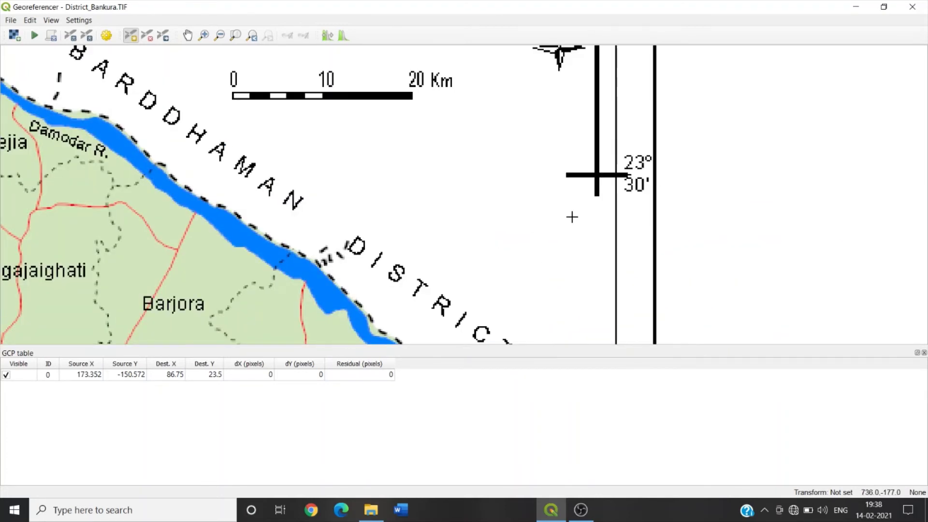
pyautogui.scroll(2, 622, 172)
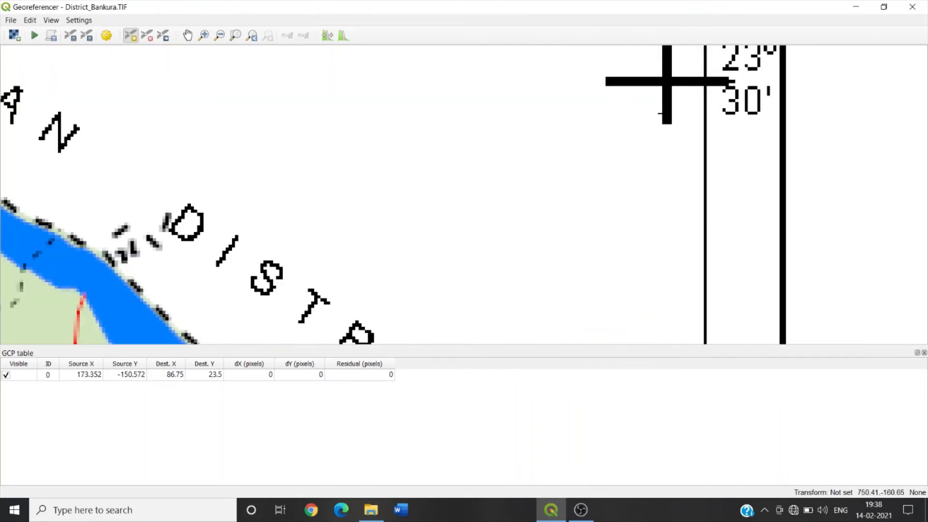
pyautogui.moveTo(660, 114); pyautogui.dragTo(617, 230)
pyautogui.scroll(2, 617, 229)
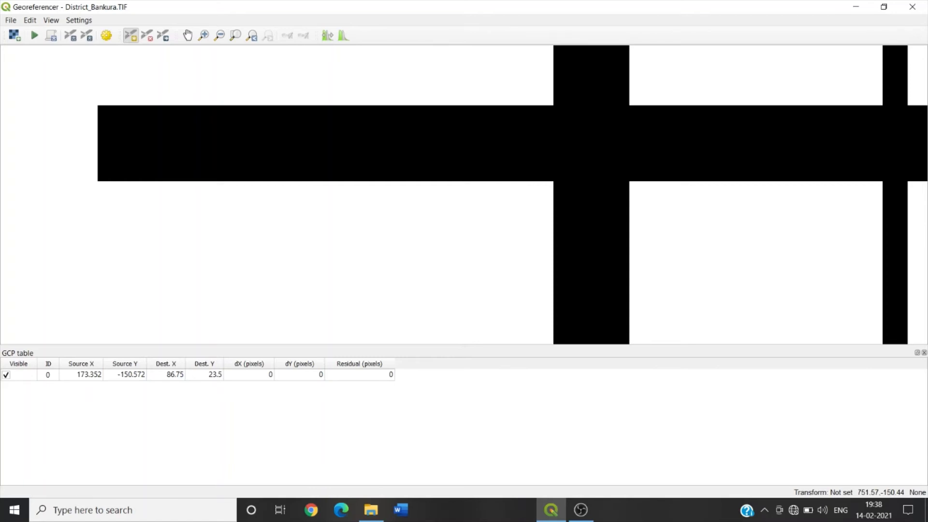
pyautogui.click(411, 145)
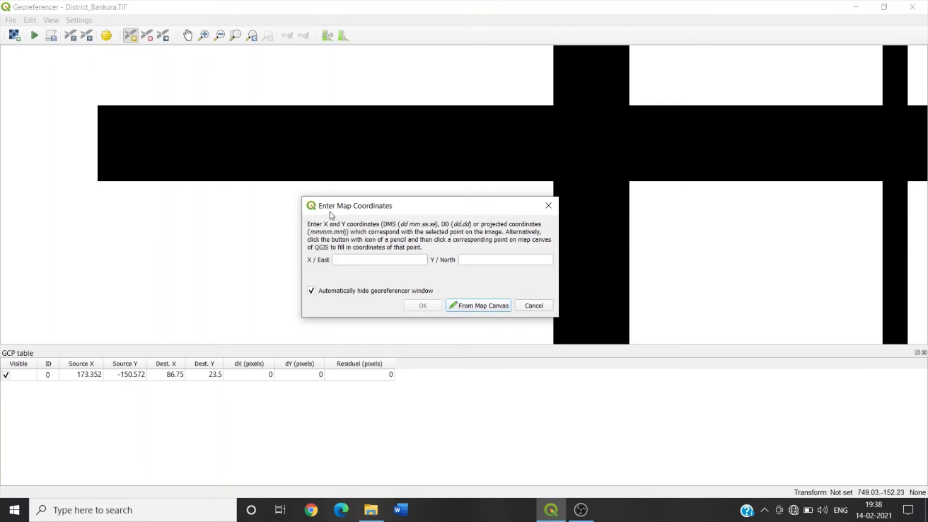
# Step: Enter X/East 87 45 00 and Y/North 23 30 00 for the second control point and confirm
pyautogui.click(361, 259)
pyautogui.scroll(-4, 637, 288)
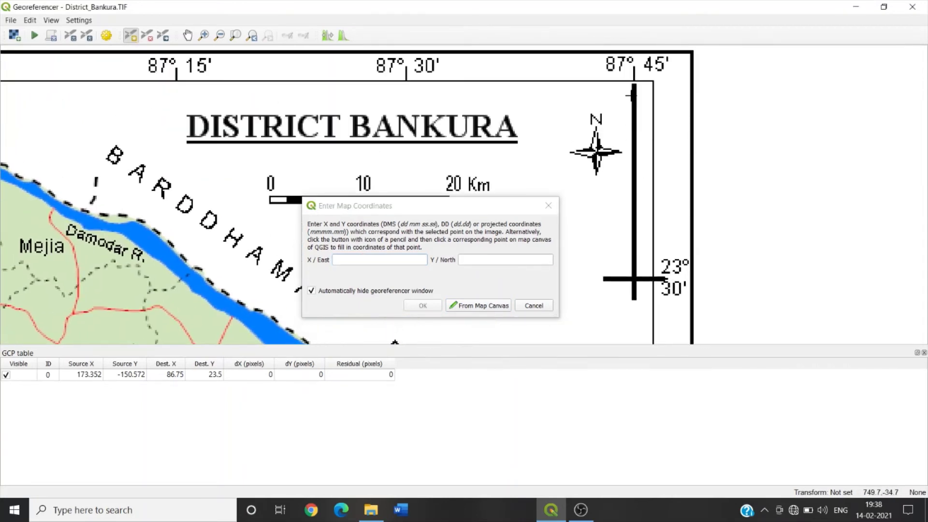
pyautogui.click(337, 259)
pyautogui.write('87')
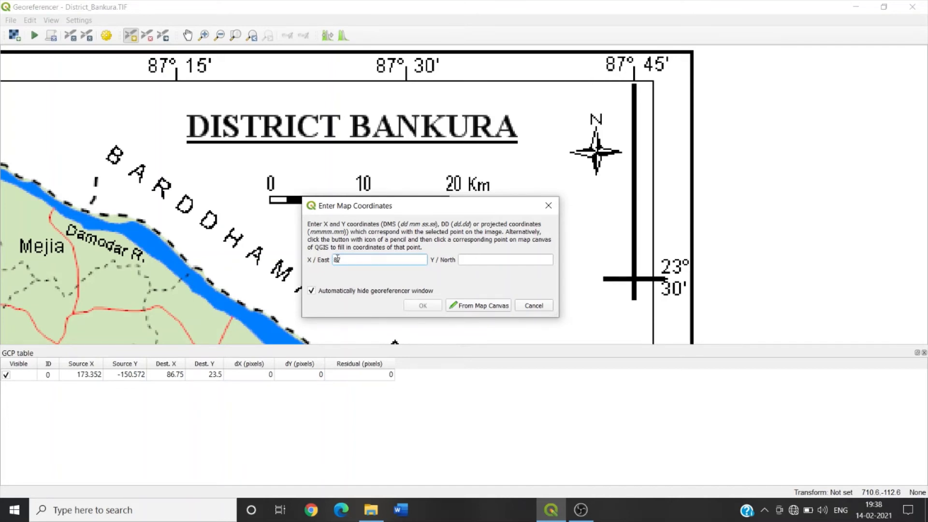
pyautogui.write(' 45 00')
pyautogui.click(486, 260)
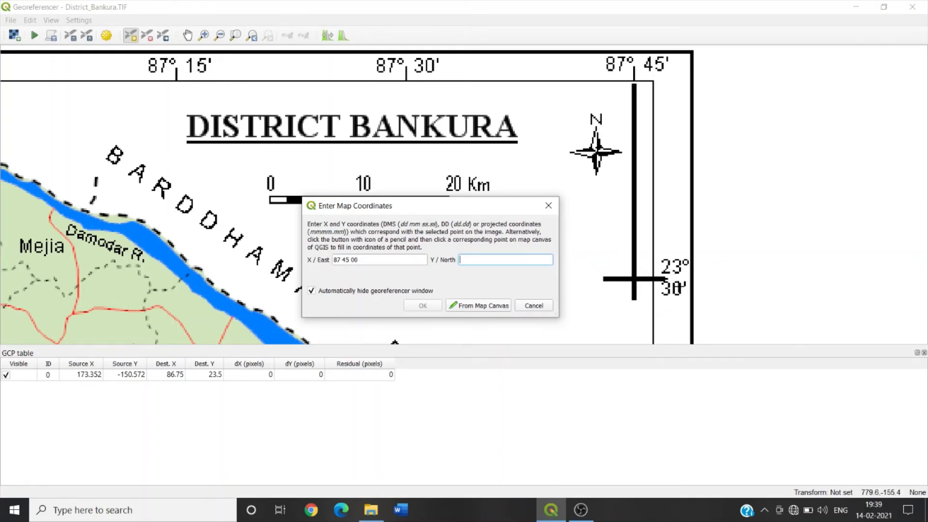
pyautogui.write('23 30 00')
pyautogui.click(423, 306)
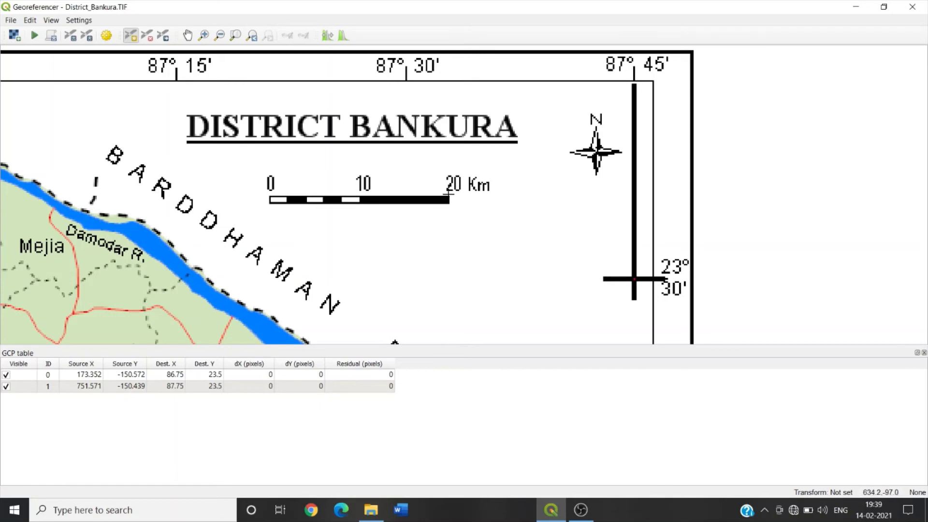
# Step: Zoom to the lower-right 87°45' / 22°45' graticule corner by the legend and place a control point there
pyautogui.scroll(-2, 453, 195)
pyautogui.moveTo(452, 194); pyautogui.dragTo(481, 124)
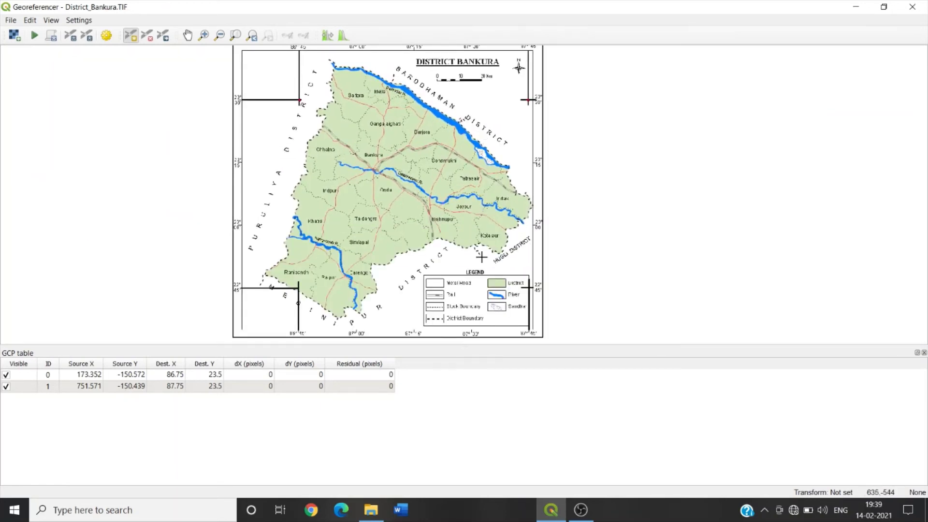
pyautogui.moveTo(483, 260); pyautogui.dragTo(458, 160)
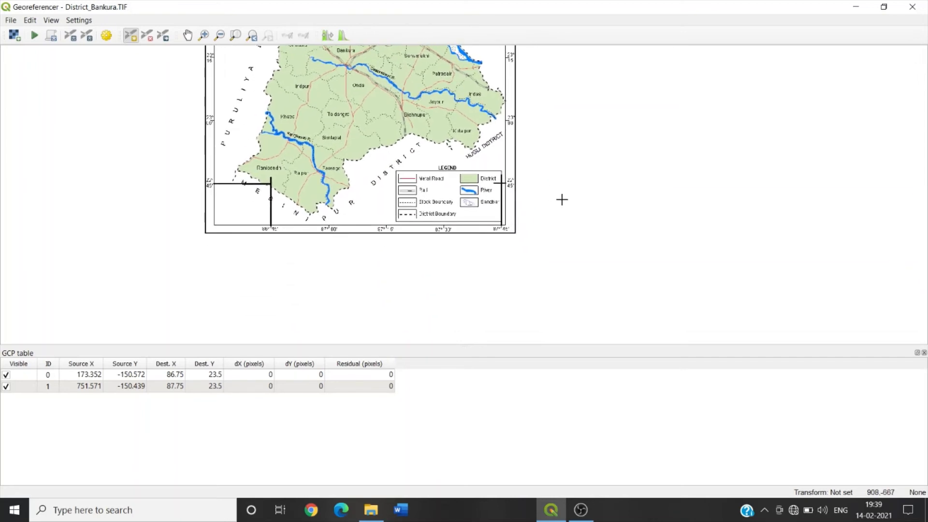
pyautogui.scroll(-1, 553, 198)
pyautogui.scroll(3, 549, 199)
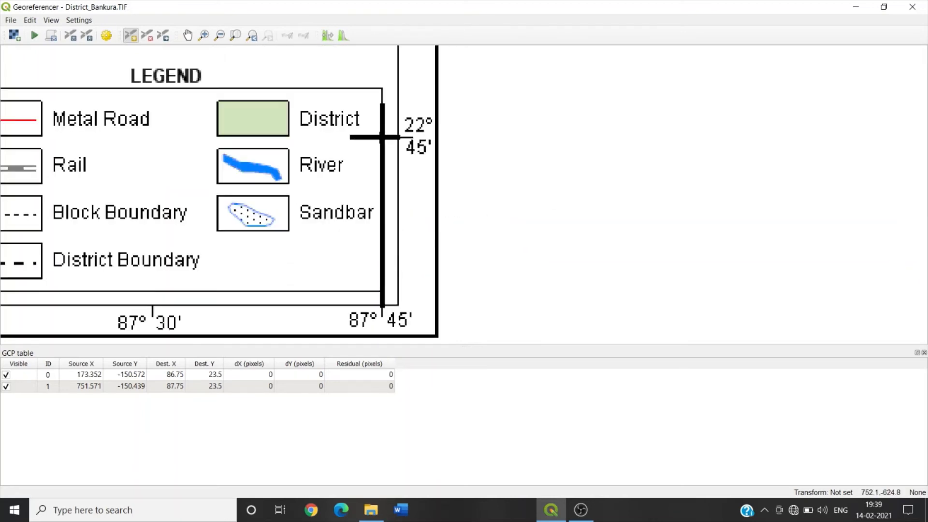
pyautogui.scroll(4, 392, 144)
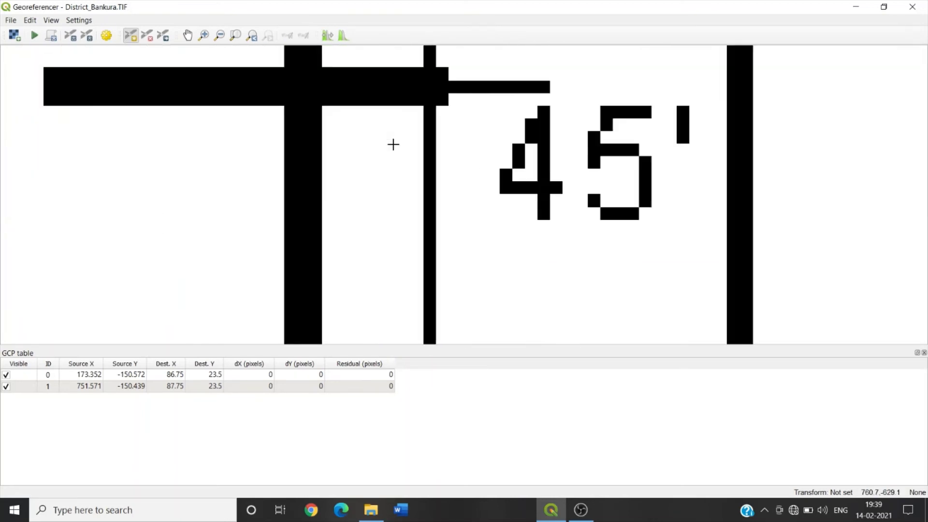
pyautogui.moveTo(340, 136); pyautogui.dragTo(495, 219)
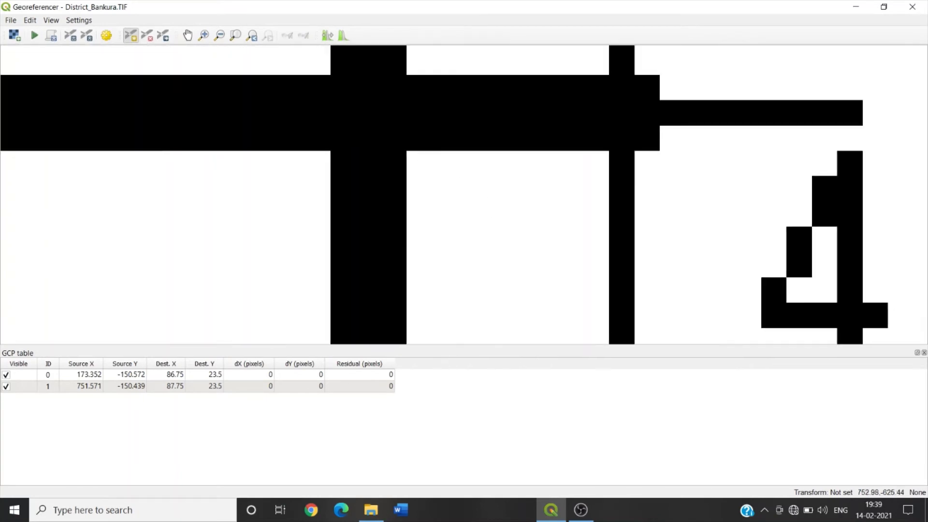
pyautogui.click(395, 256)
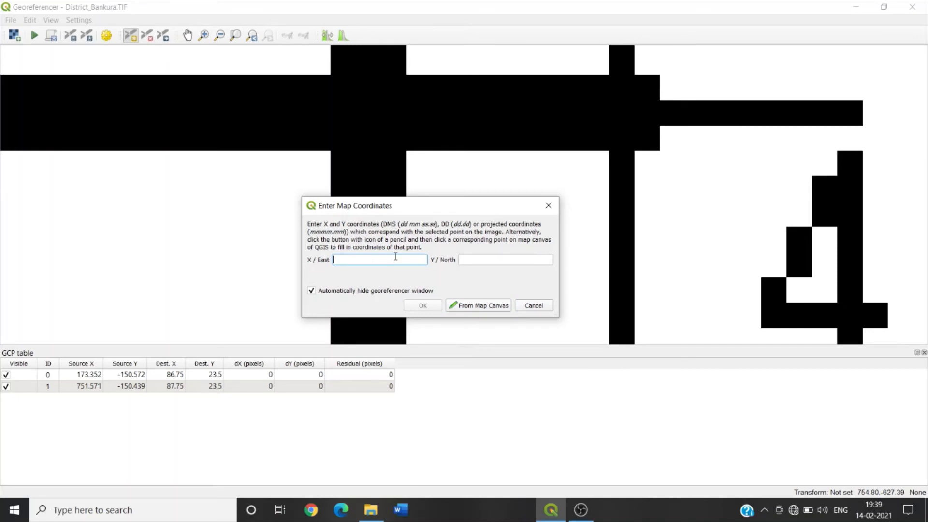
# Step: Give the lower-right corner point map coordinates X 87 45 00 and Y 22 45 00
pyautogui.write('87 45 00')
pyautogui.click(483, 258)
pyautogui.scroll(-4, 690, 205)
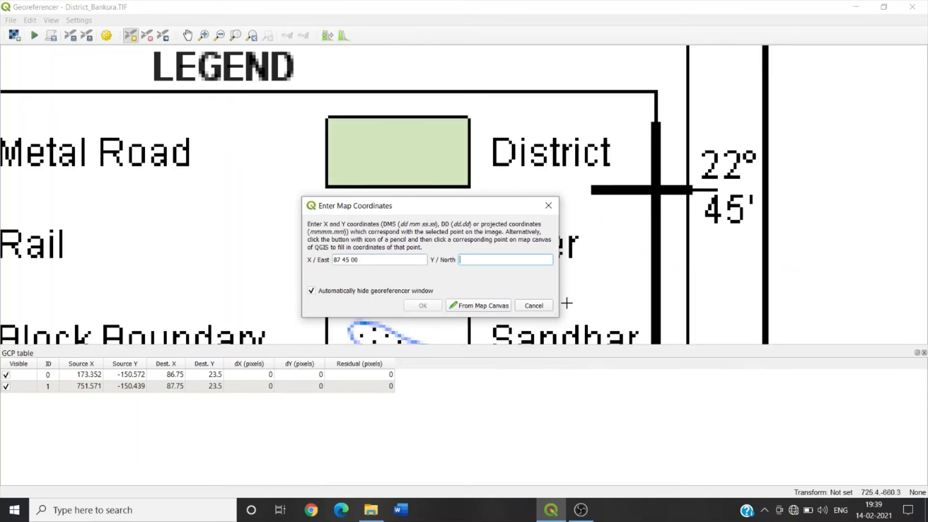
pyautogui.write('22 45 00')
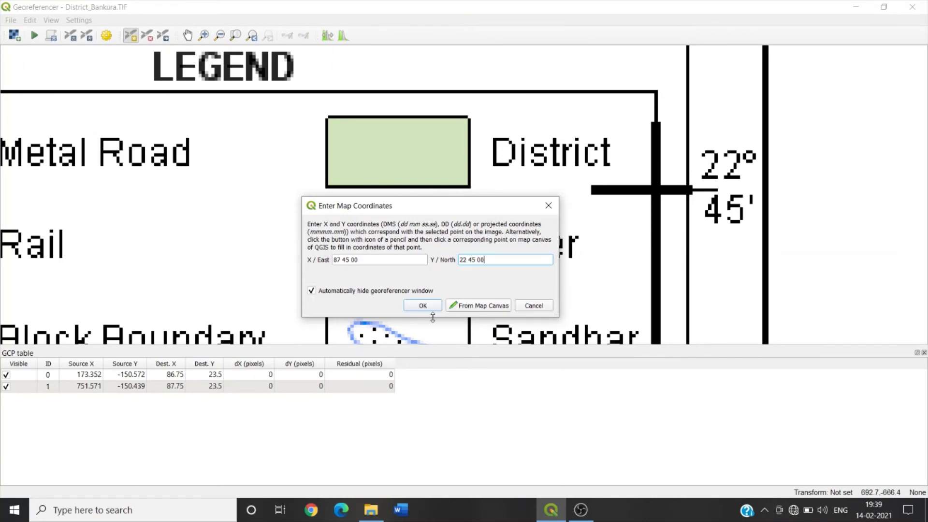
pyautogui.click(422, 307)
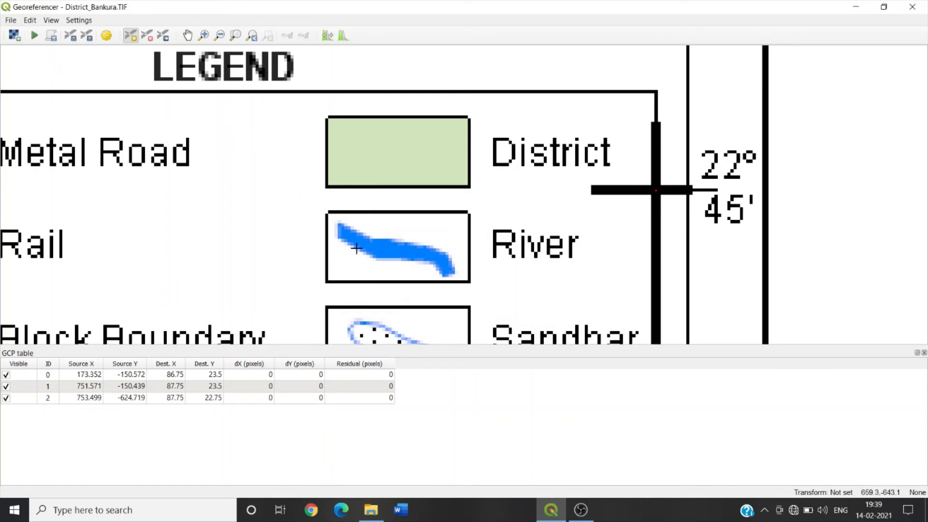
# Step: Pan west along the district's southern edge toward the lower-left 22°45' grid corner near Ranibandh
pyautogui.moveTo(168, 242); pyautogui.dragTo(613, 211)
pyautogui.moveTo(398, 222); pyautogui.dragTo(685, 221)
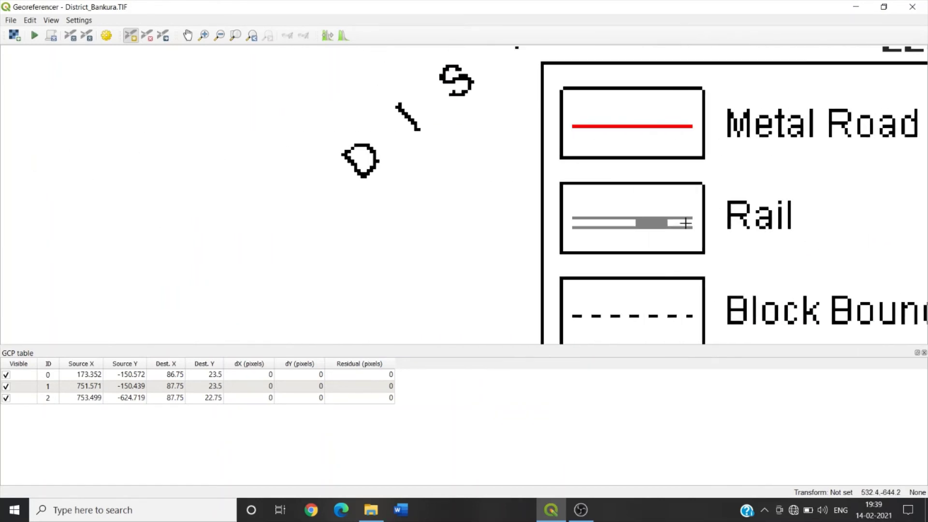
pyautogui.moveTo(360, 201); pyautogui.dragTo(796, 195)
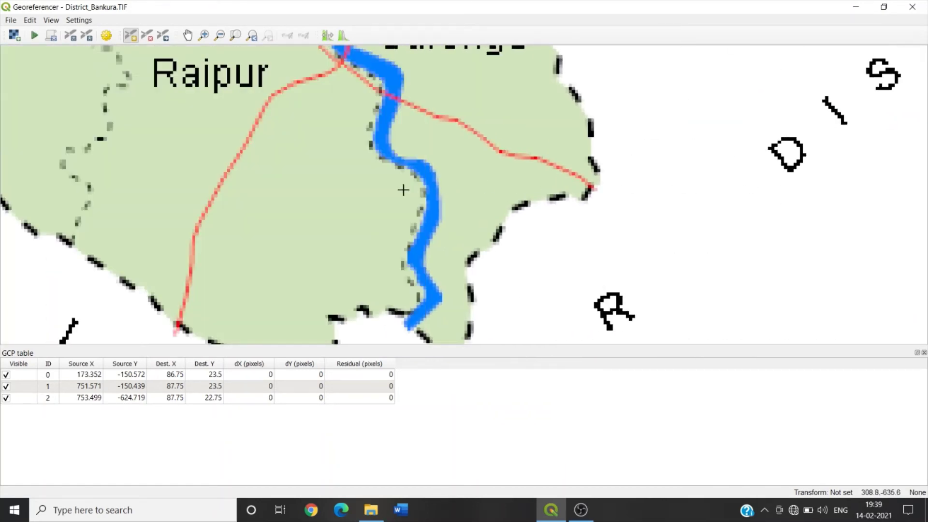
pyautogui.moveTo(404, 189); pyautogui.dragTo(789, 217)
pyautogui.moveTo(470, 176); pyautogui.dragTo(659, 177)
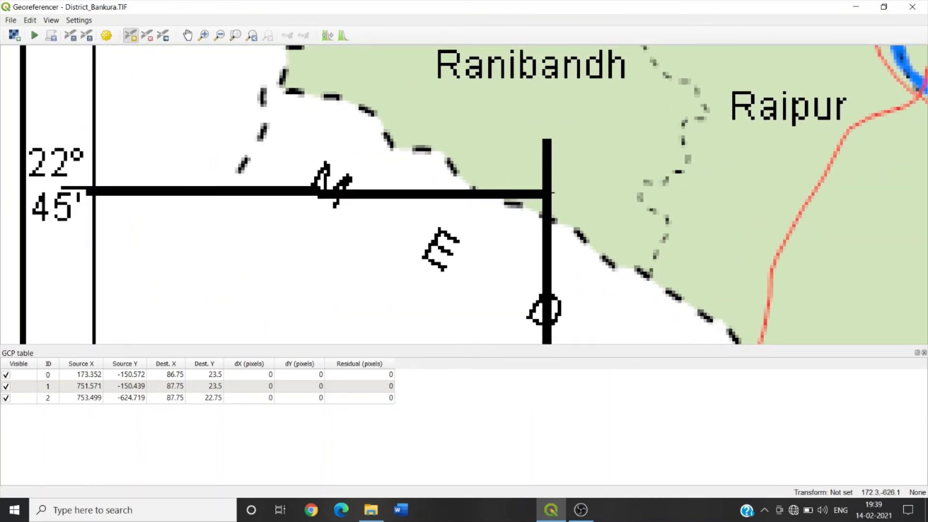
# Step: Zoom in on the 86°45' / 22°45' line junction and place a fourth control point there
pyautogui.scroll(2, 551, 192)
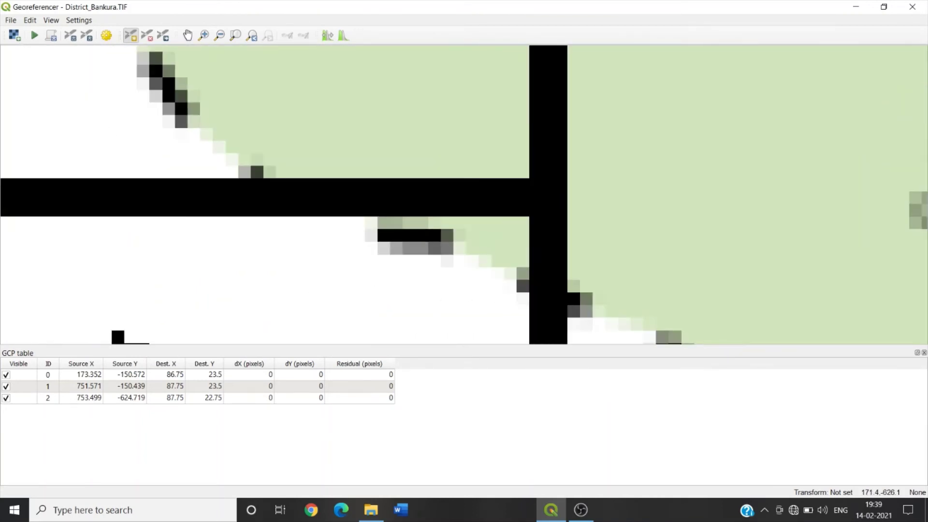
pyautogui.scroll(2, 551, 192)
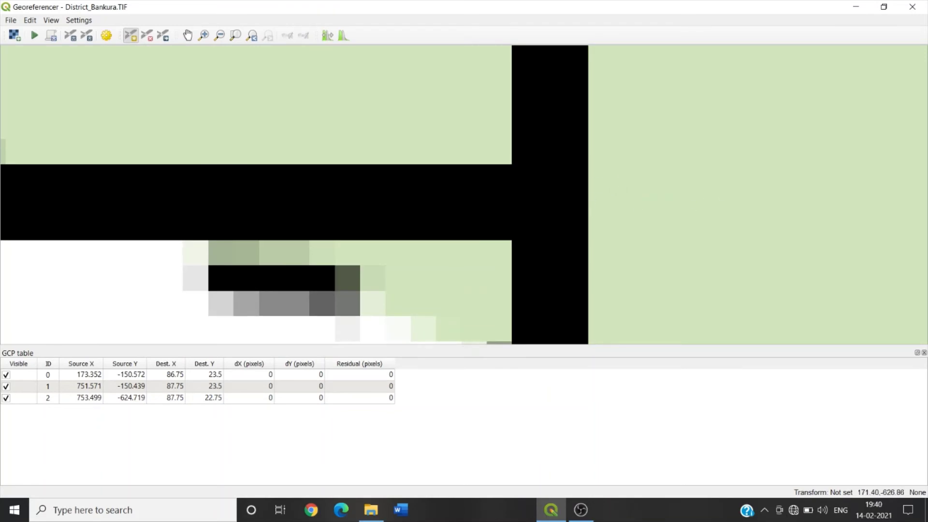
pyautogui.press('Left')
pyautogui.press('Right')
pyautogui.press('Left')
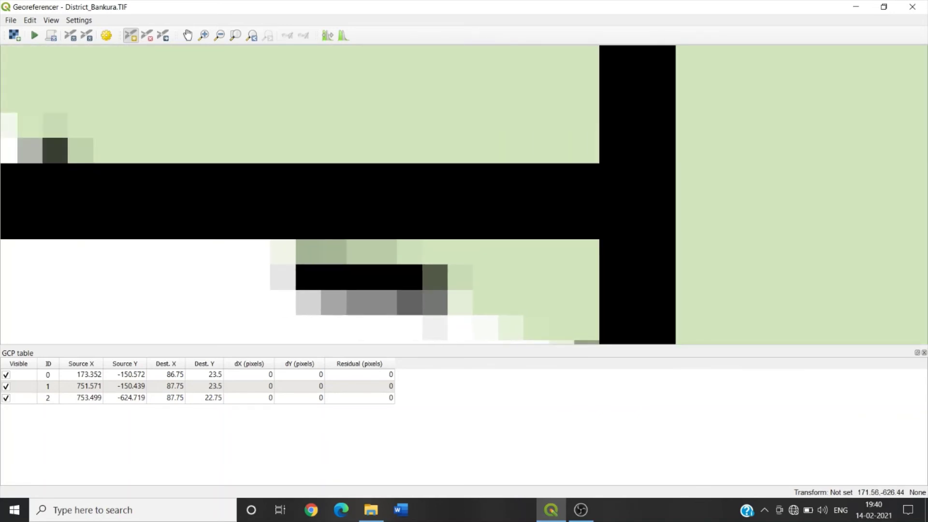
pyautogui.scroll(-3, 636, 201)
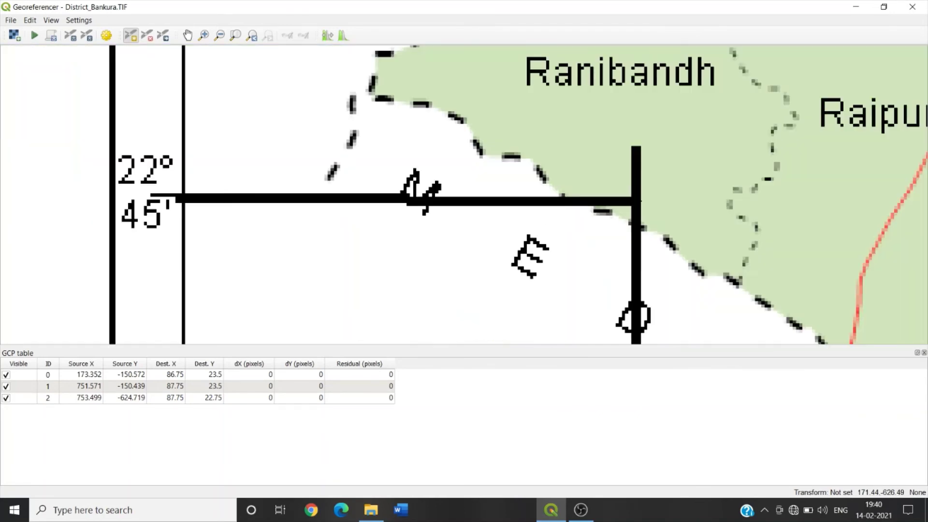
pyautogui.scroll(6, 636, 199)
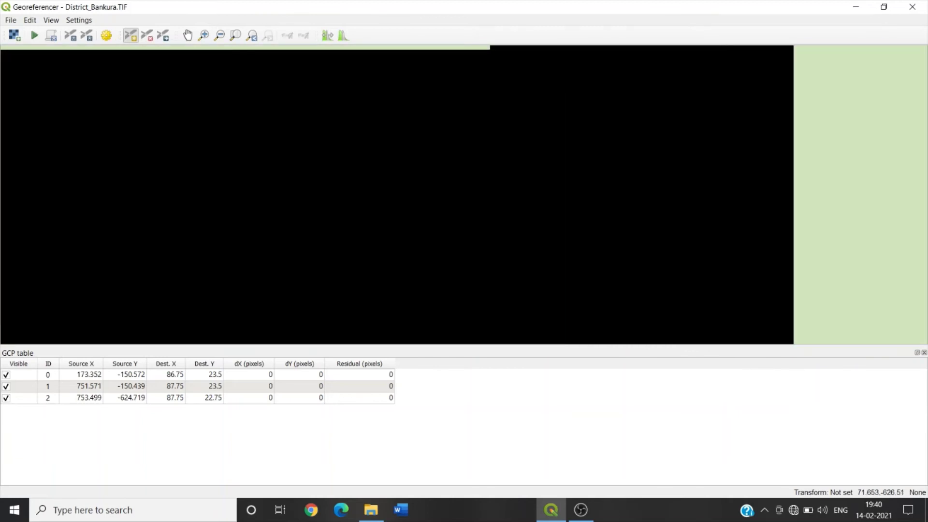
pyautogui.click(636, 207)
pyautogui.scroll(-3, 636, 206)
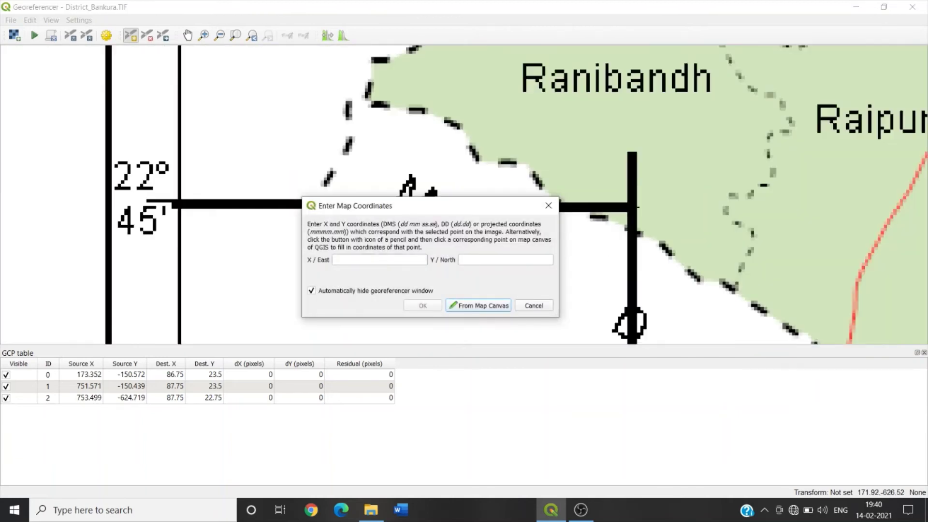
pyautogui.scroll(-3, 636, 207)
# Step: Give the lower-left corner point map coordinates X 86 45 00 and Y 22 45 00
pyautogui.scroll(2, 680, 212)
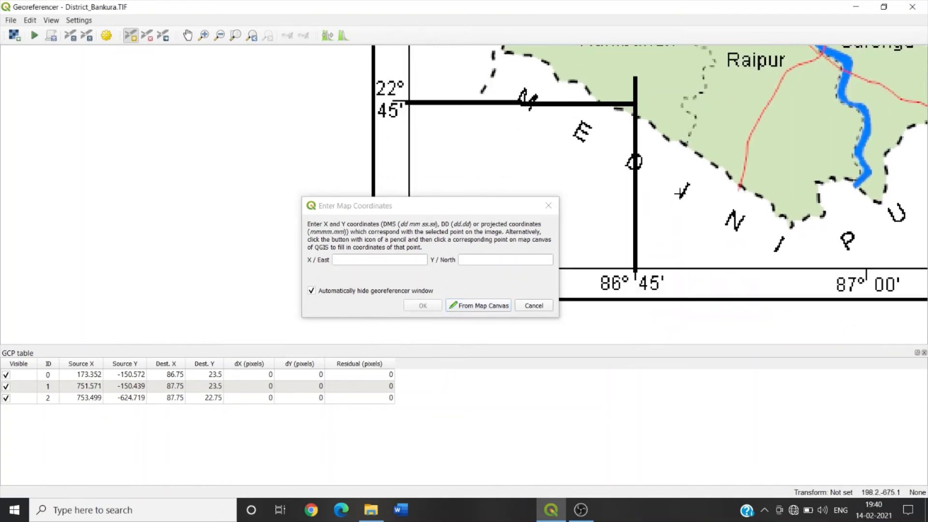
pyautogui.click(370, 260)
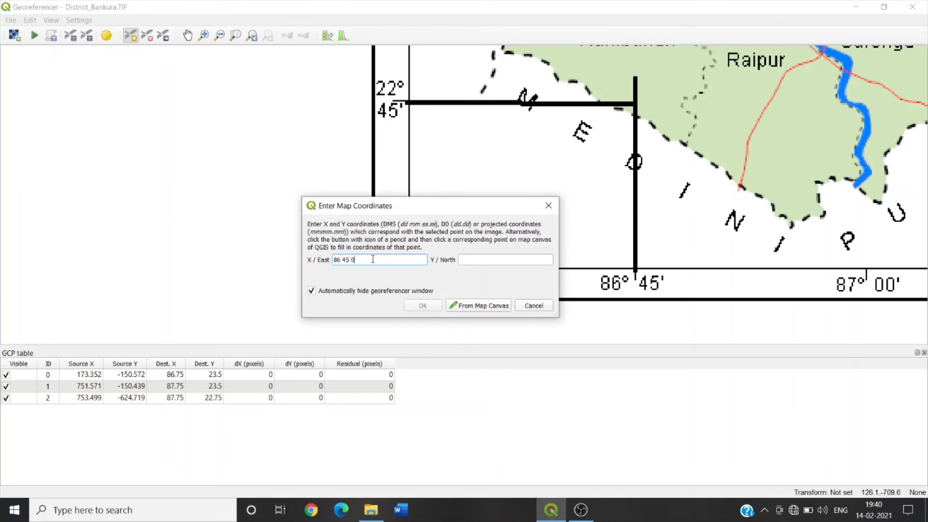
pyautogui.click(471, 259)
pyautogui.write('22 45 00')
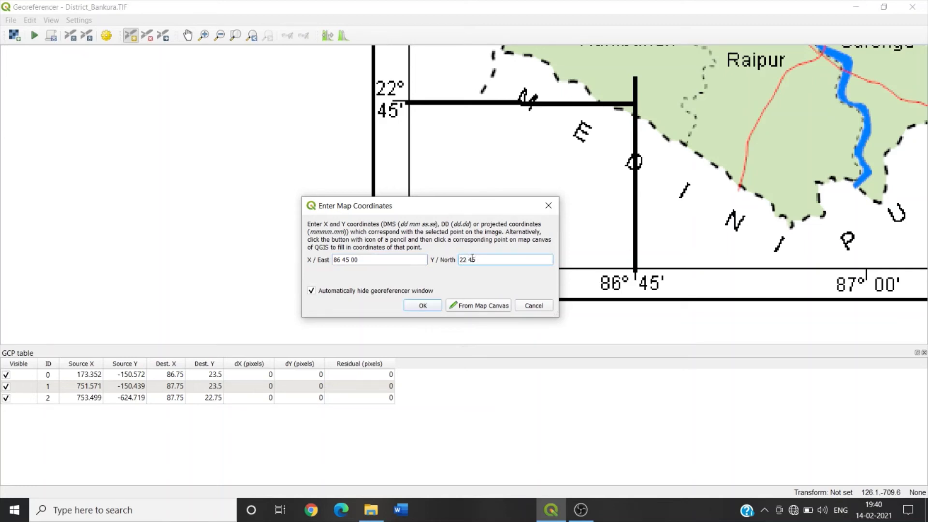
pyautogui.click(423, 306)
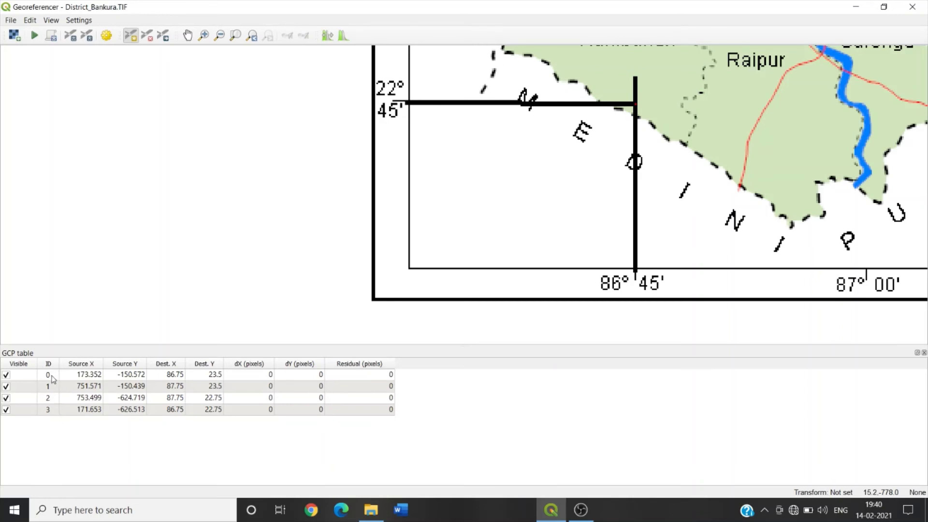
# Step: In Transformation Settings, choose Polynomial 1 transformation with Nearest neighbour resampling
pyautogui.moveTo(522, 209); pyautogui.dragTo(257, 269)
pyautogui.scroll(-3, 257, 270)
pyautogui.scroll(4, 324, 230)
pyautogui.scroll(-4, 366, 210)
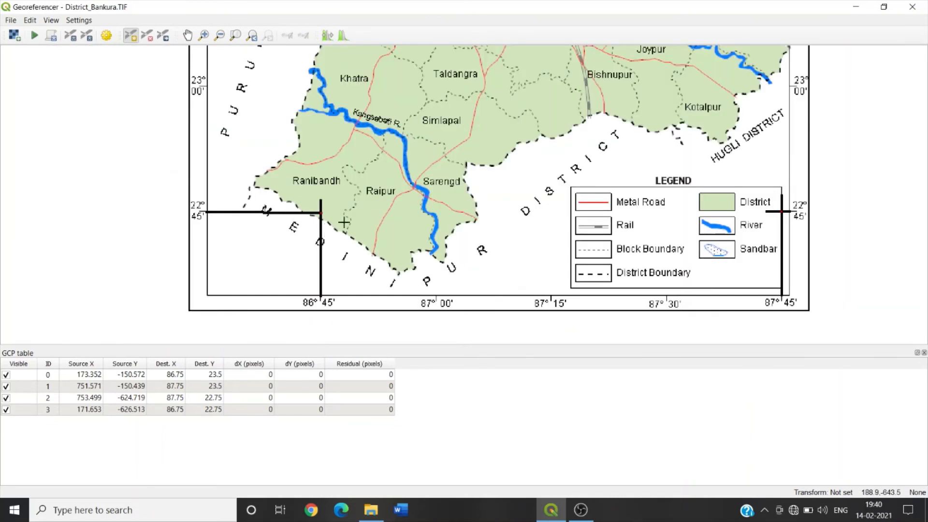
pyautogui.scroll(-3, 438, 174)
pyautogui.moveTo(412, 239); pyautogui.dragTo(299, 283)
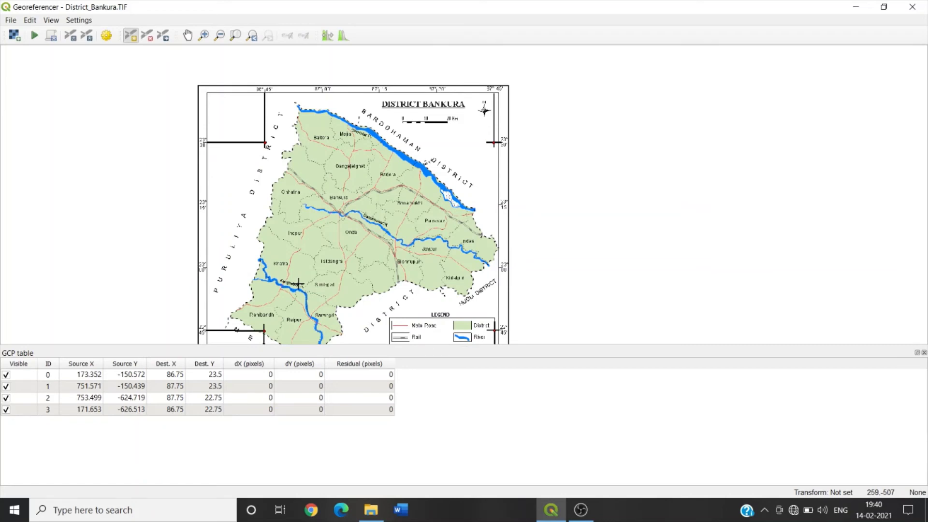
pyautogui.click(78, 21)
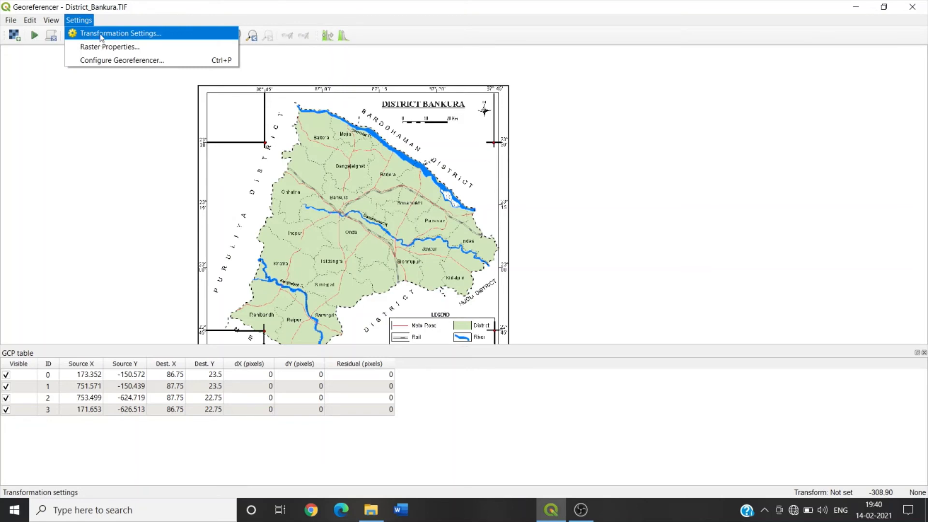
pyautogui.click(112, 34)
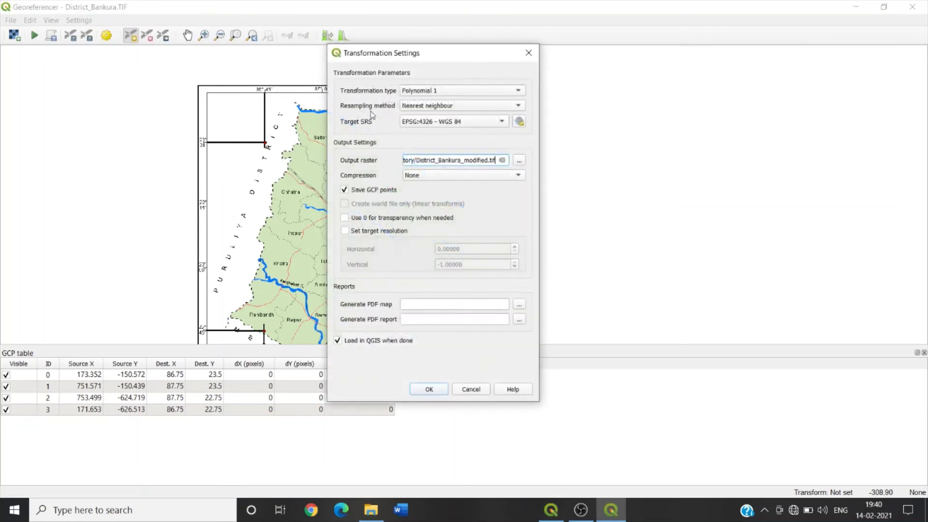
pyautogui.click(412, 94)
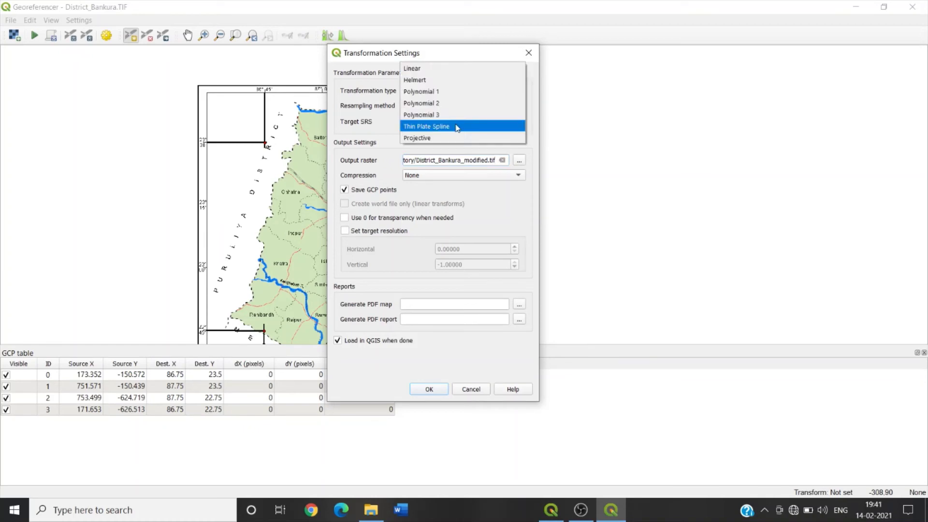
pyautogui.click(442, 92)
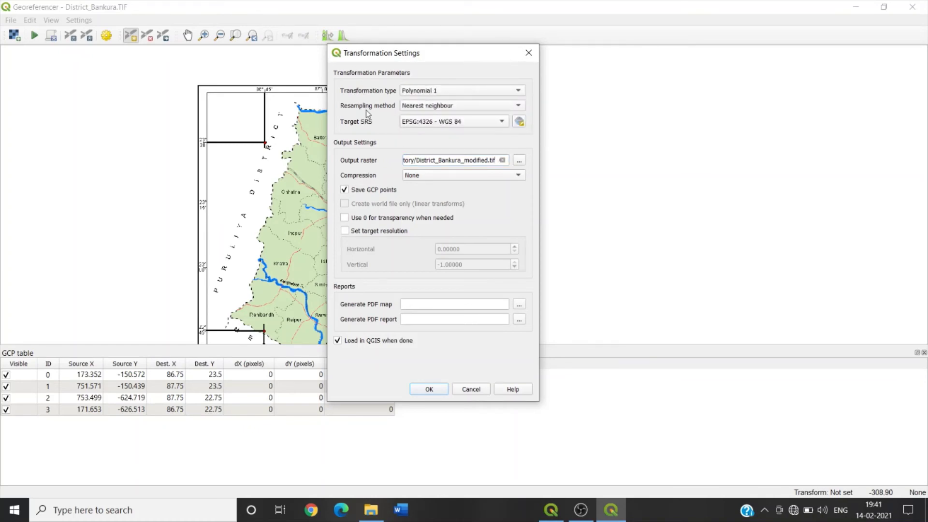
pyautogui.click(449, 106)
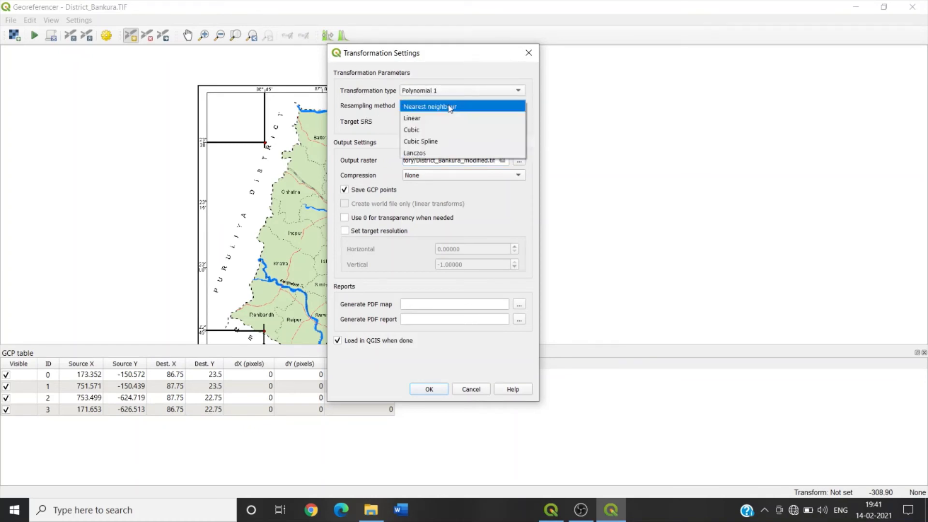
pyautogui.click(449, 107)
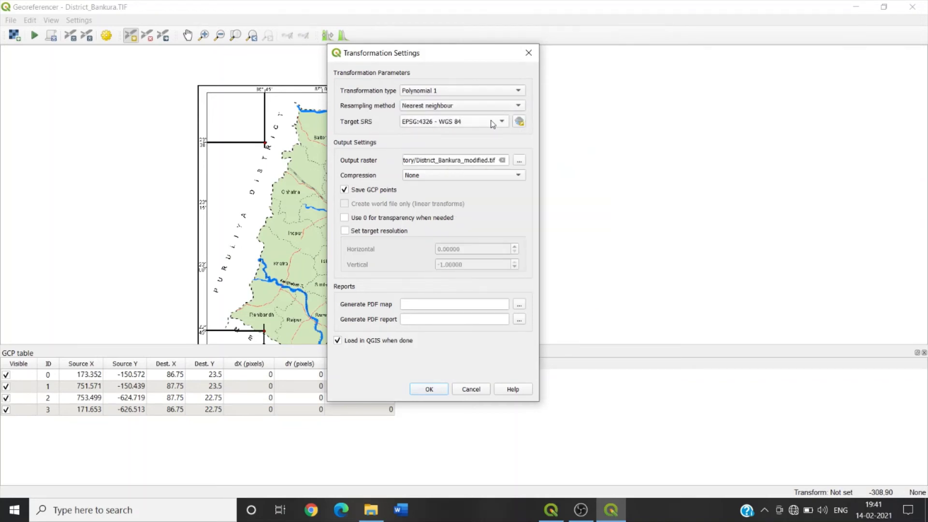
# Step: Set the target SRS to WGS 84 (EPSG:4326)
pyautogui.click(518, 121)
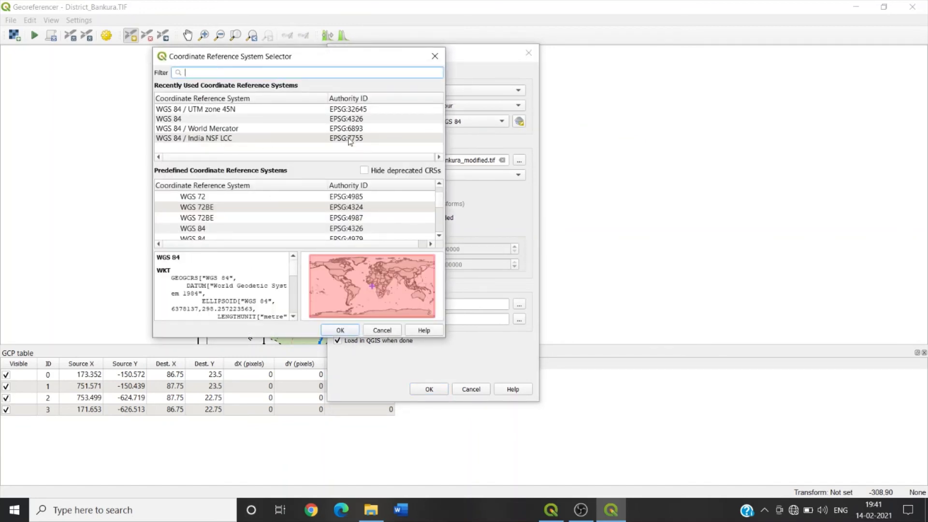
pyautogui.click(353, 120)
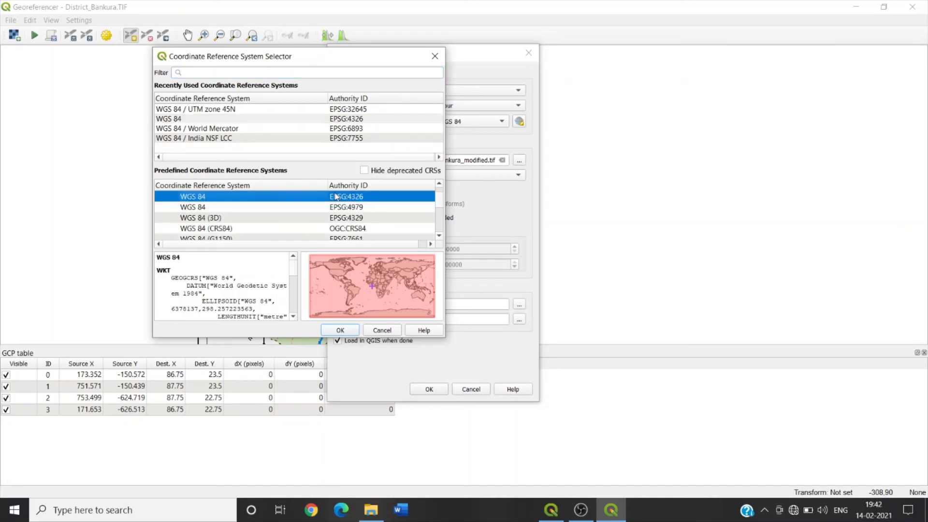
pyautogui.click(339, 332)
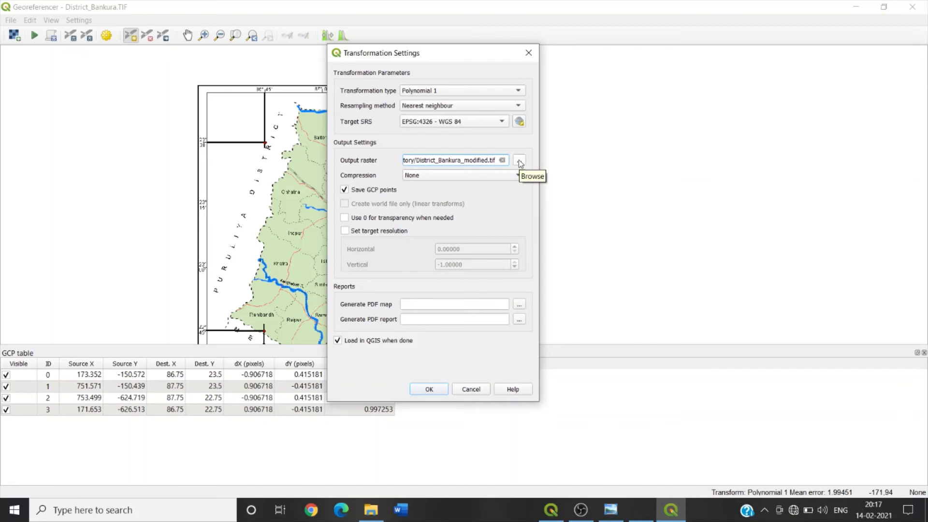
# Step: Browse for the output raster location and go to the top of Volume F (F:)
pyautogui.click(519, 161)
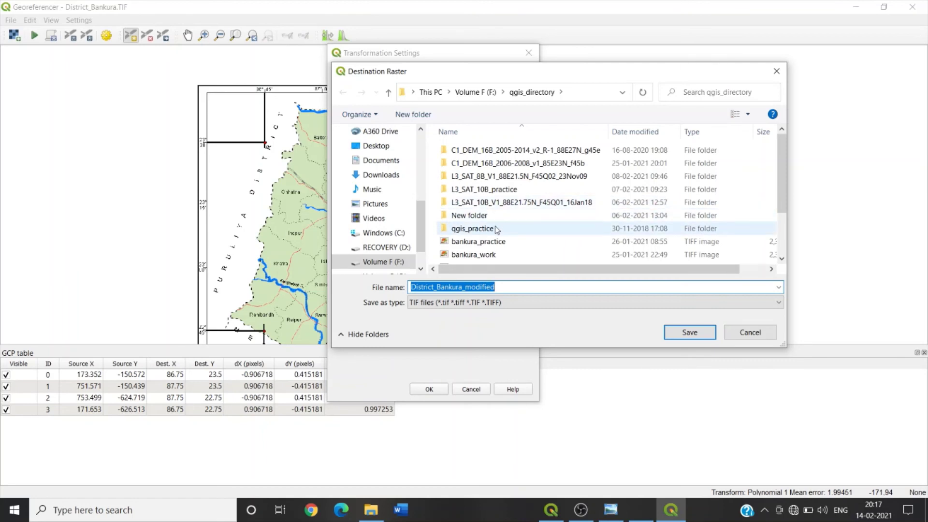
pyautogui.scroll(-2, 496, 231)
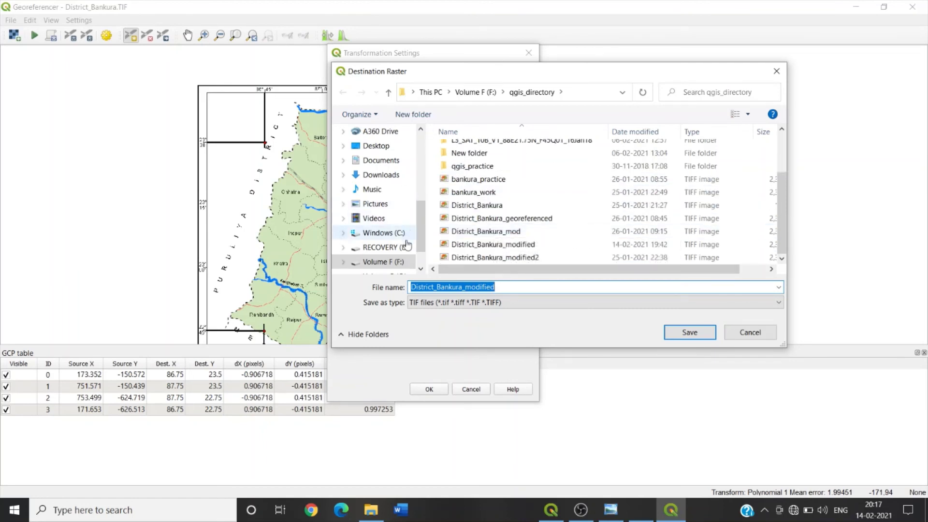
pyautogui.click(402, 262)
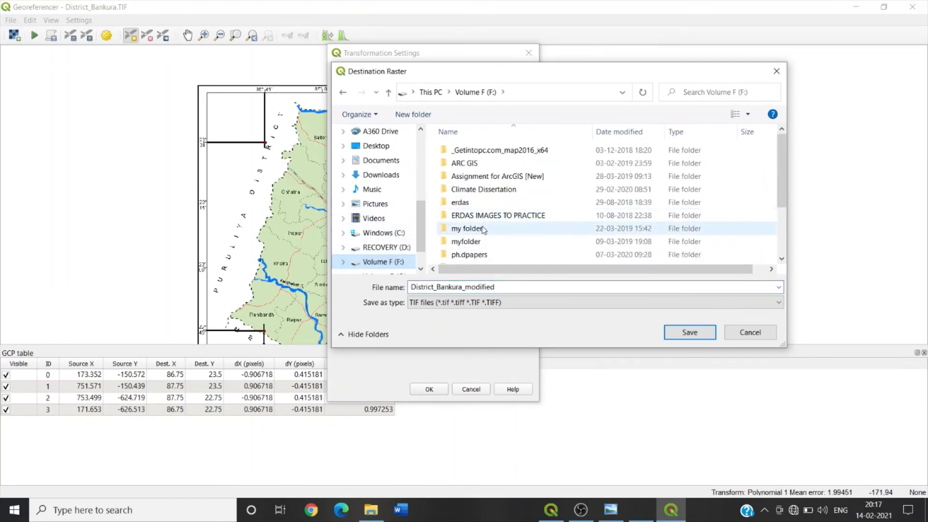
pyautogui.scroll(-2, 507, 218)
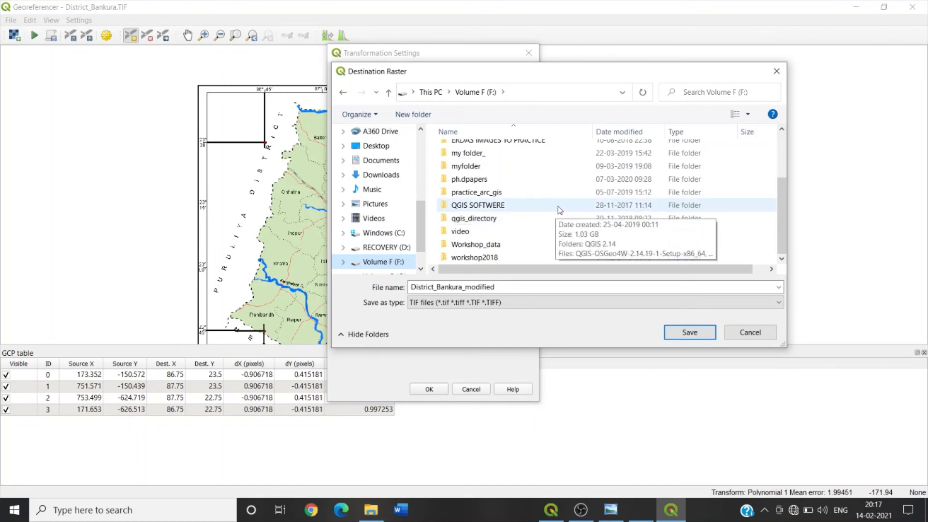
pyautogui.scroll(1, 558, 206)
pyautogui.scroll(-1, 558, 206)
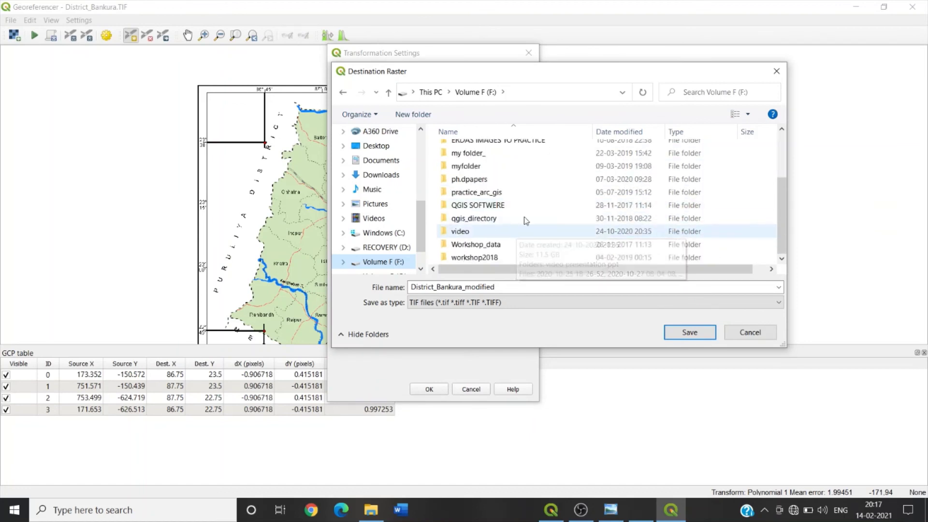
# Step: Create a new folder named qgis_practice on Volume F
pyautogui.rightClick(559, 226)
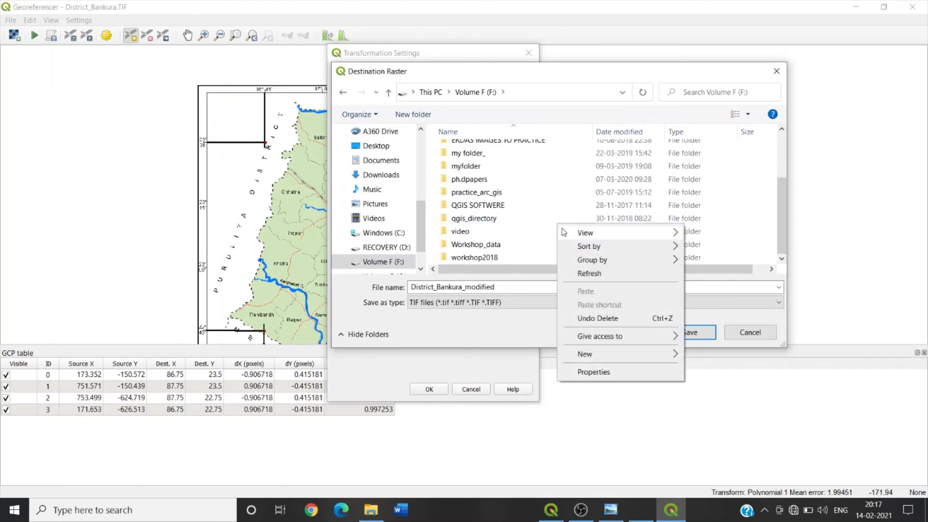
pyautogui.moveTo(564, 232)
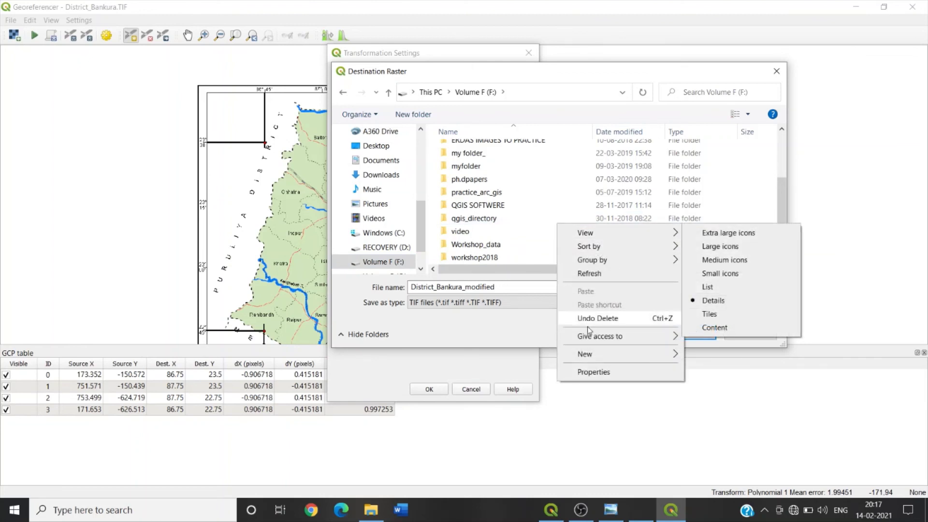
pyautogui.moveTo(600, 357)
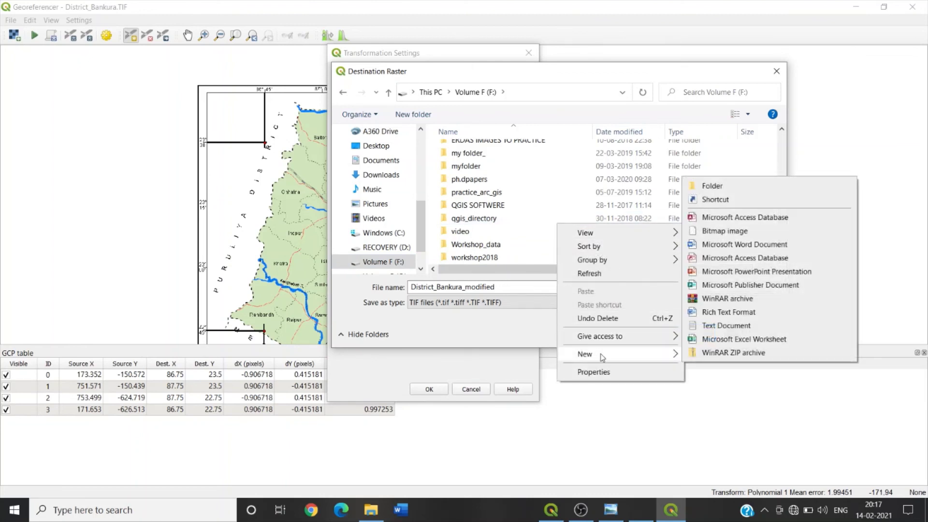
pyautogui.click(729, 186)
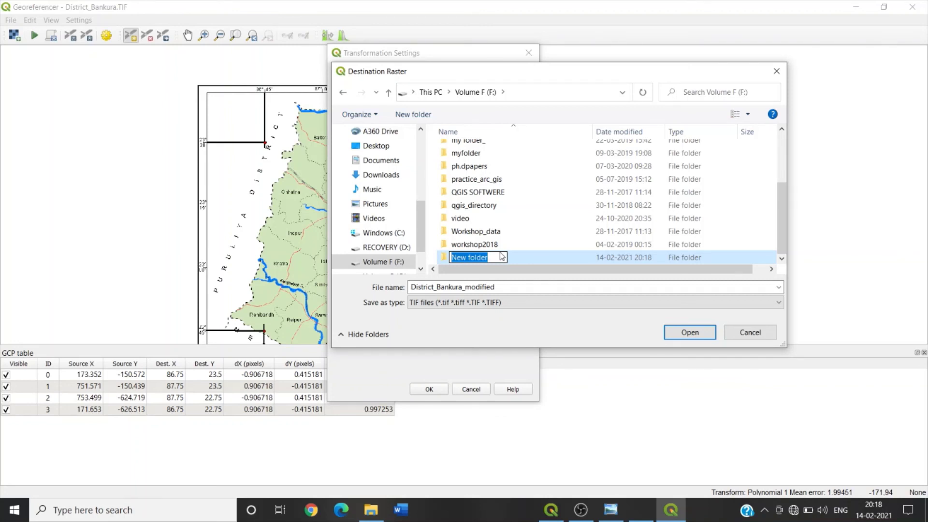
pyautogui.write('q')
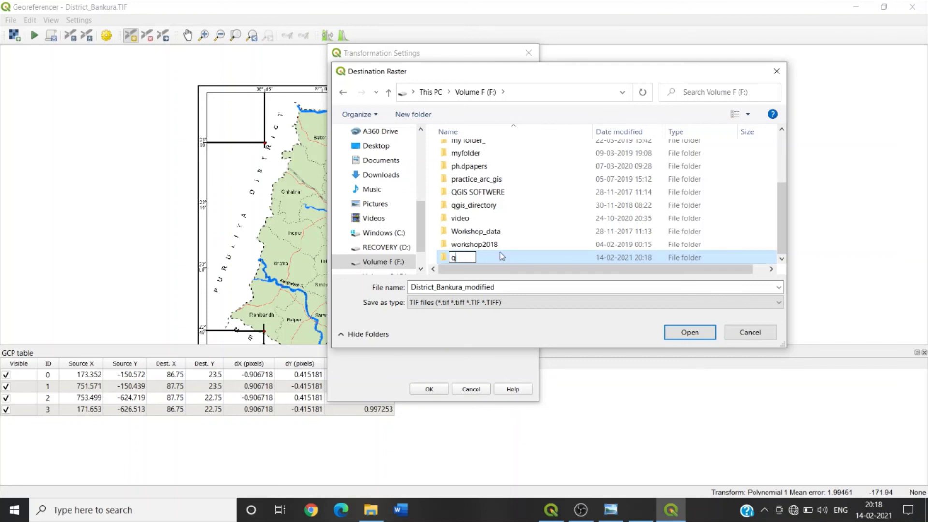
pyautogui.write('gis_prac')
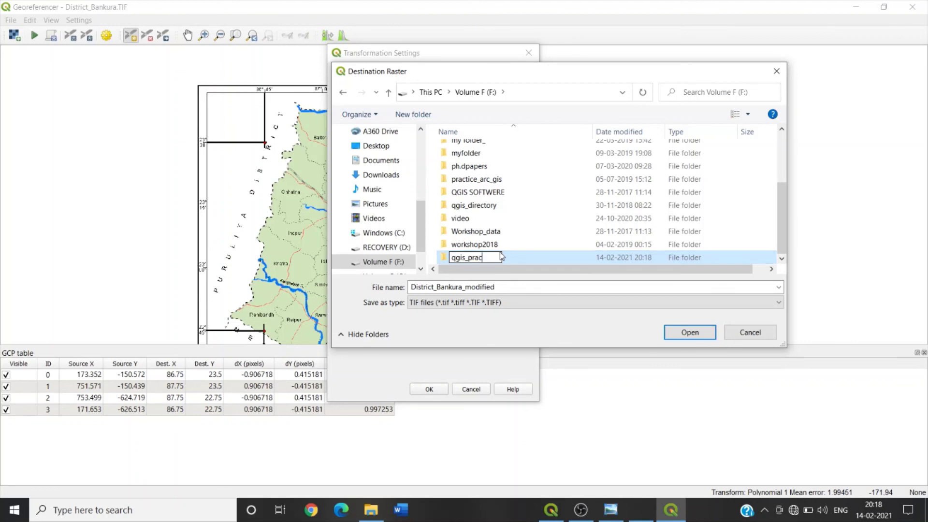
pyautogui.write('tice')
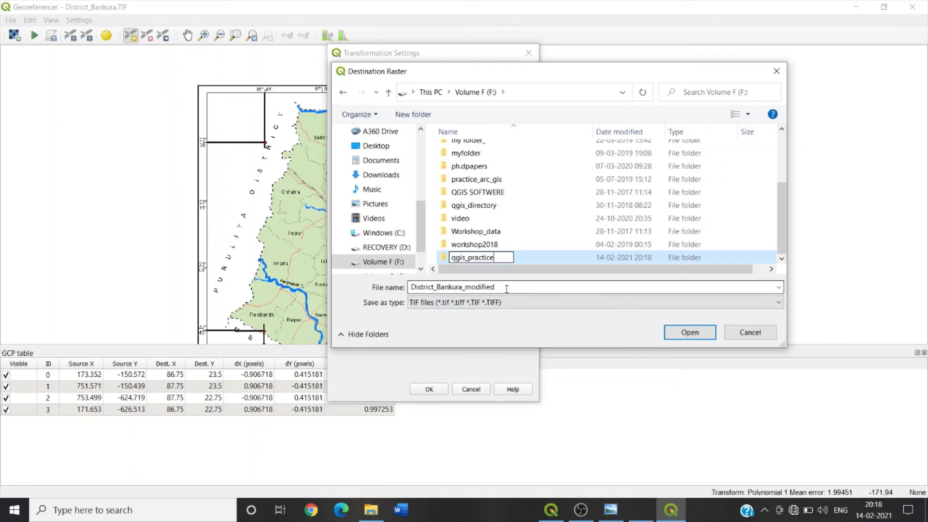
# Step: Save the output raster as District_Bankura_georeferenced.tif inside the qgis_practice folder
pyautogui.doubleClick(506, 289)
pyautogui.click(495, 286)
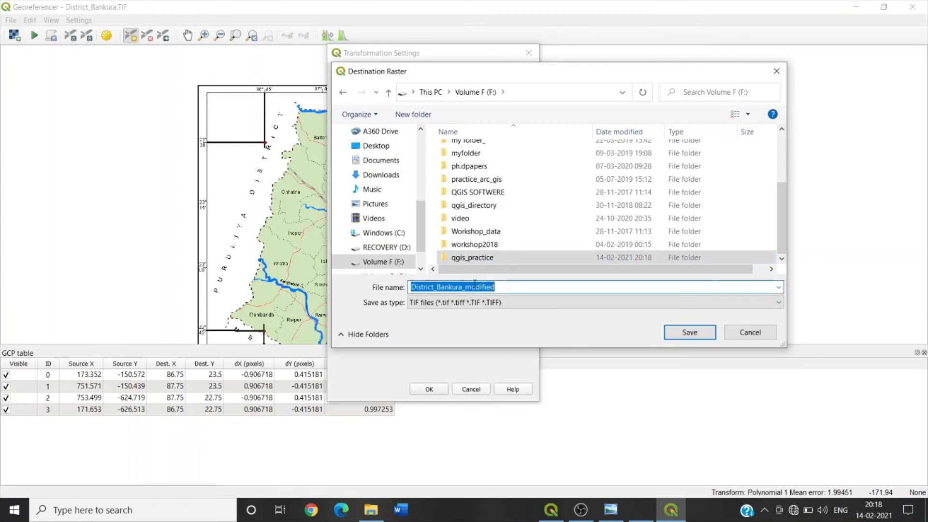
pyautogui.click(507, 285)
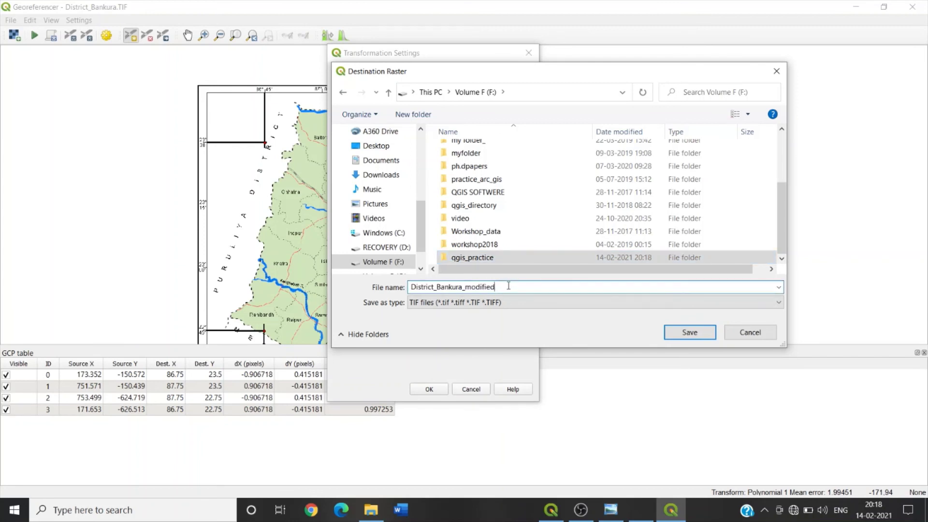
pyautogui.press('BackSpace')
pyautogui.press('BackSpace')
pyautogui.press('BackSpace')
pyautogui.press('BackSpace')
pyautogui.press('BackSpace')
pyautogui.press('BackSpace')
pyautogui.press('BackSpace')
pyautogui.press('BackSpace')
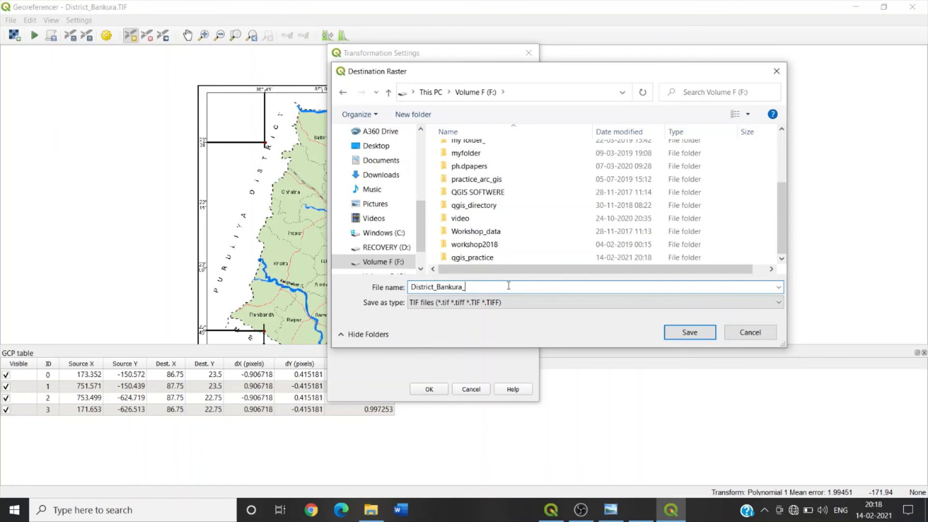
pyautogui.write('georeferenced')
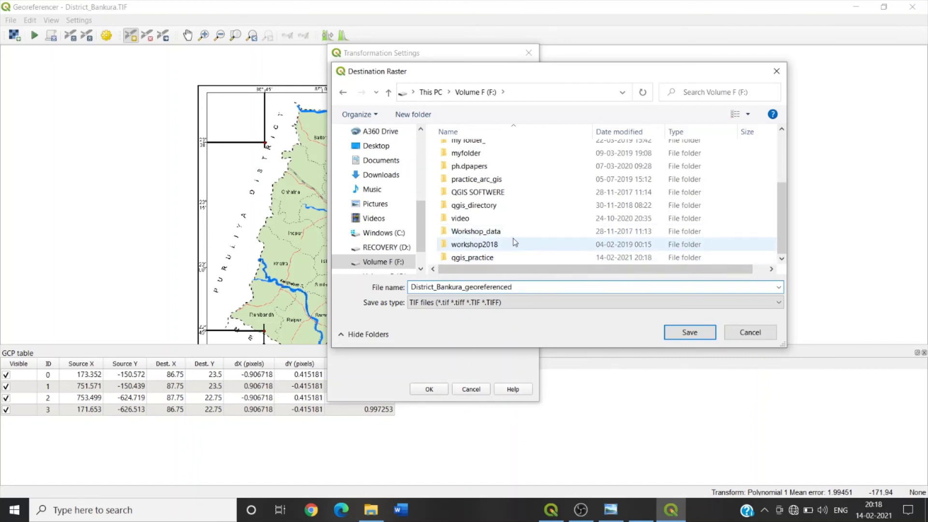
pyautogui.scroll(1, 514, 227)
pyautogui.scroll(-1, 514, 218)
pyautogui.doubleClick(513, 258)
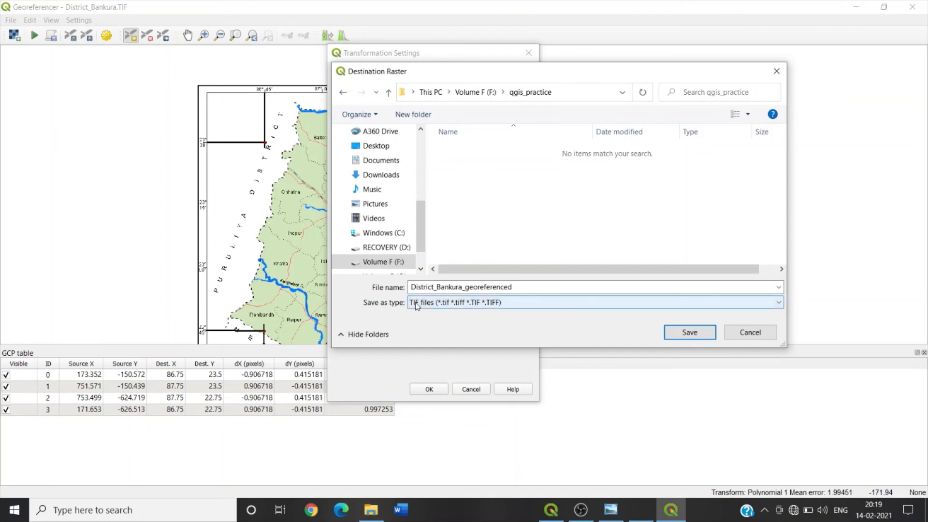
pyautogui.click(690, 332)
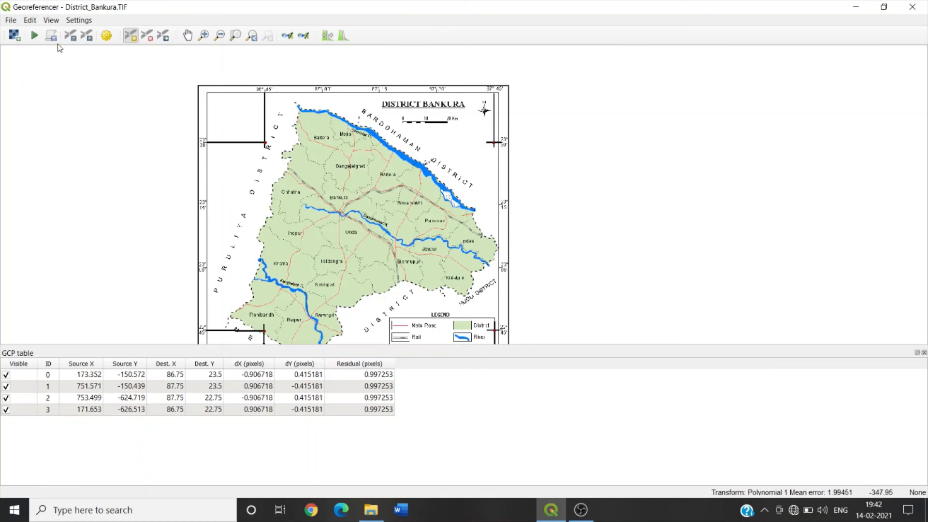
# Step: Dismiss the stray Enter Map Coordinates prompt and run Start Georeferencing
pyautogui.click(12, 21)
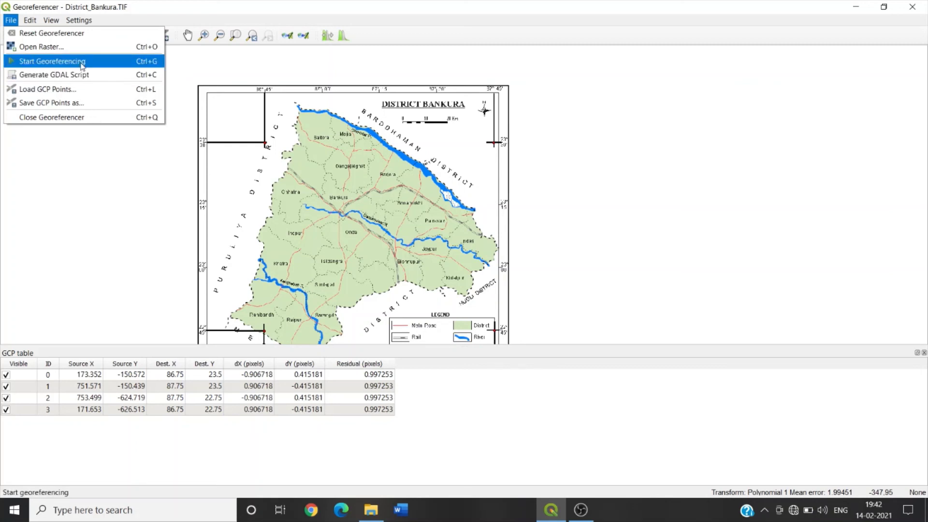
pyautogui.click(104, 141)
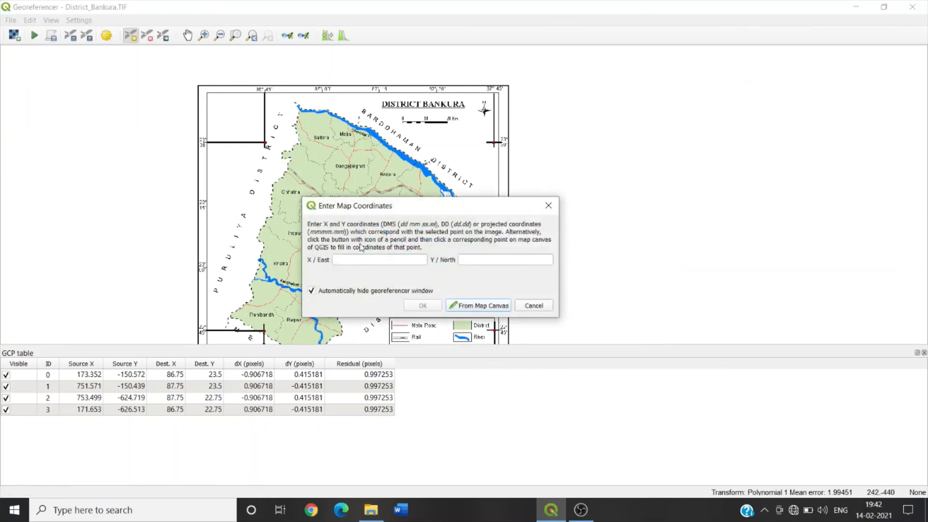
pyautogui.click(549, 205)
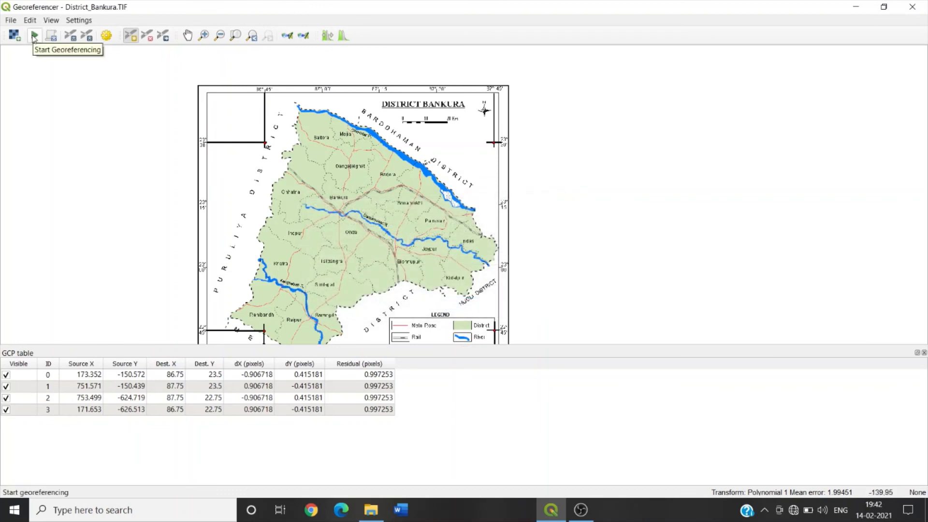
pyautogui.click(34, 36)
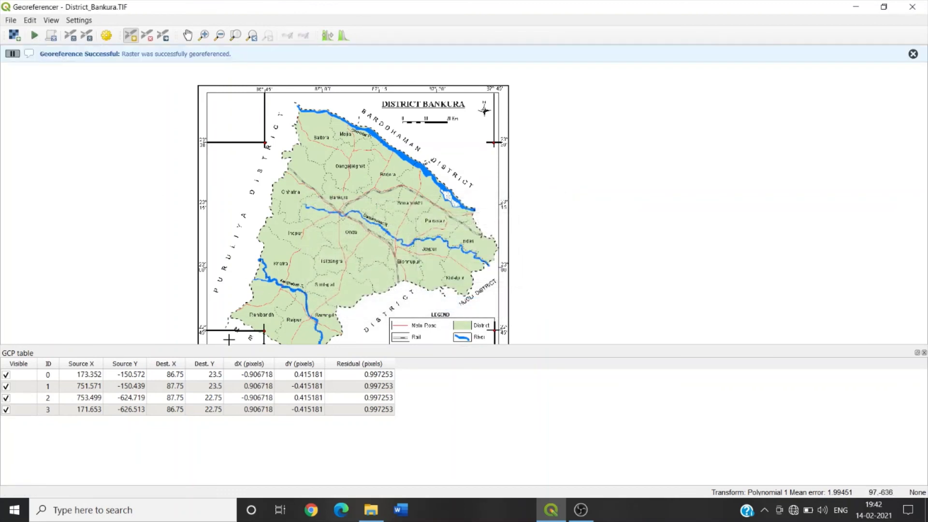